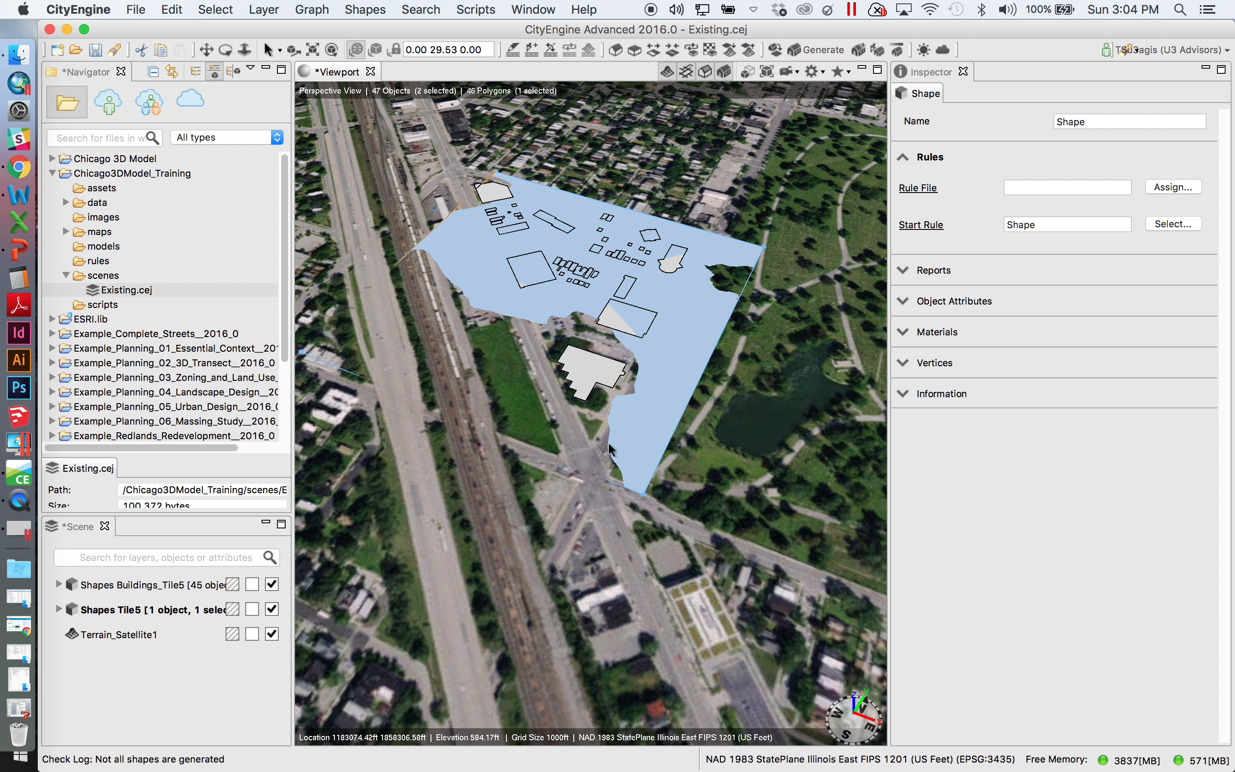
# Step: Create a CGA rule file named ExtrudeTile in the rules folder of Chicago3DModel_Training
pyautogui.keyDown('alt'); pyautogui.moveTo(700, 478); pyautogui.dragTo(568, 453); pyautogui.keyUp('alt')
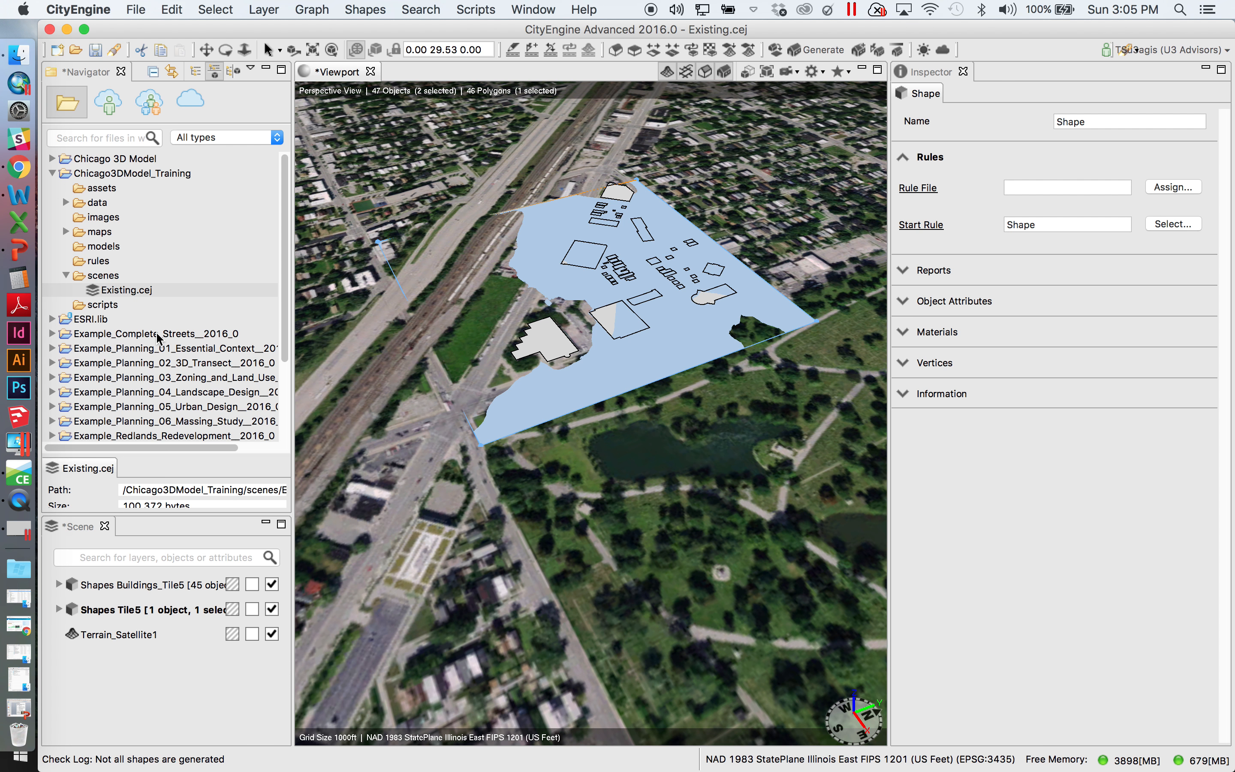
pyautogui.rightClick(102, 262)
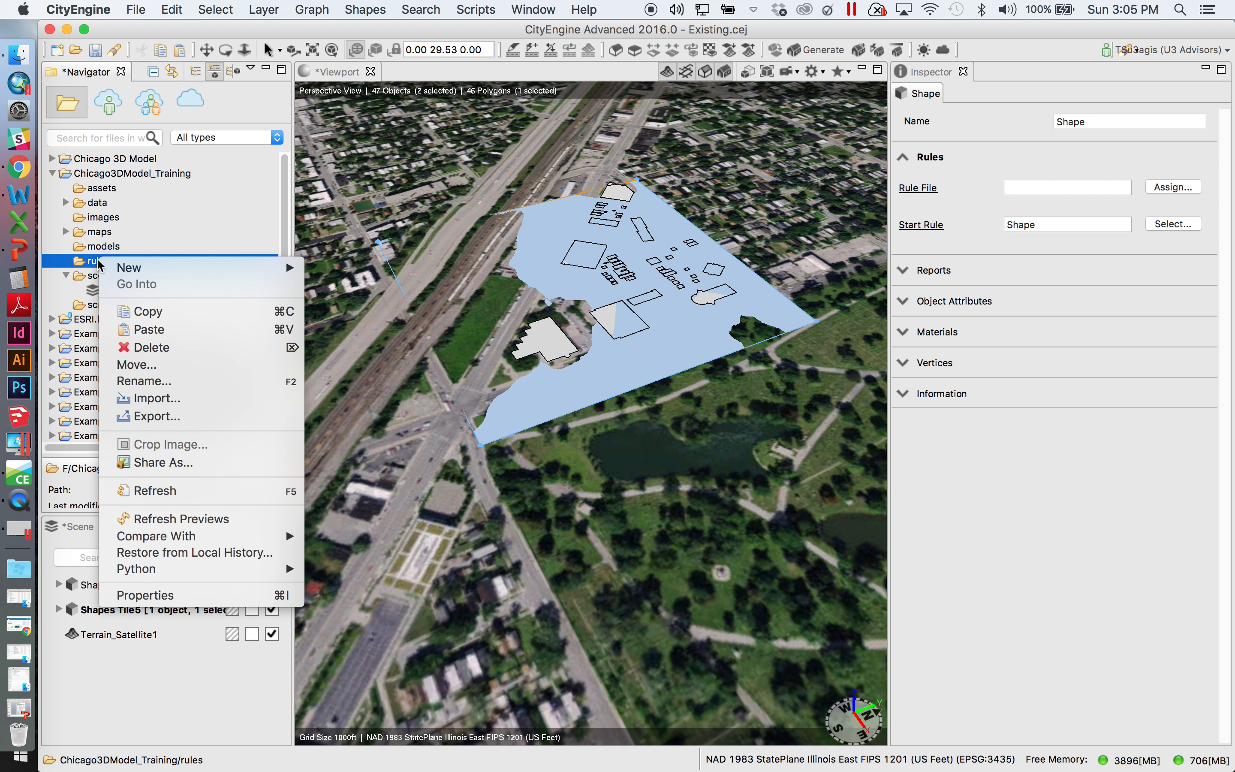
pyautogui.moveTo(129, 268)
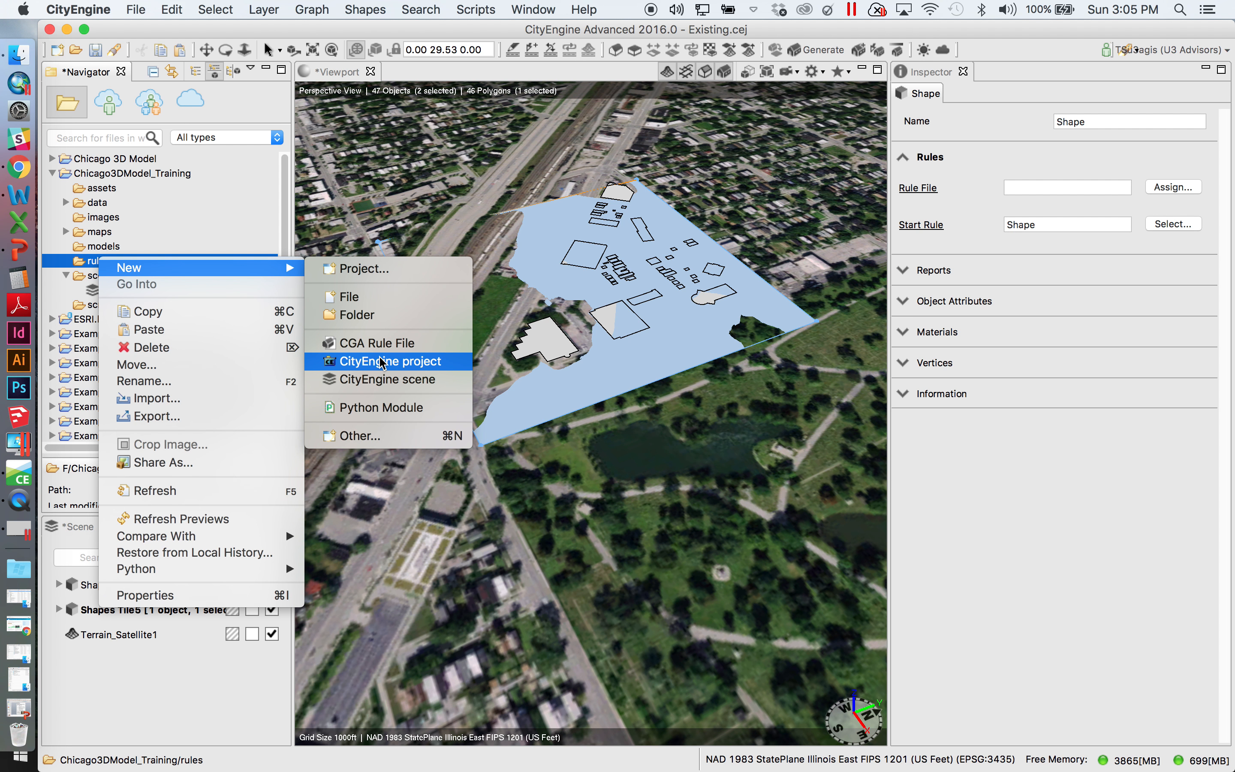
pyautogui.click(380, 343)
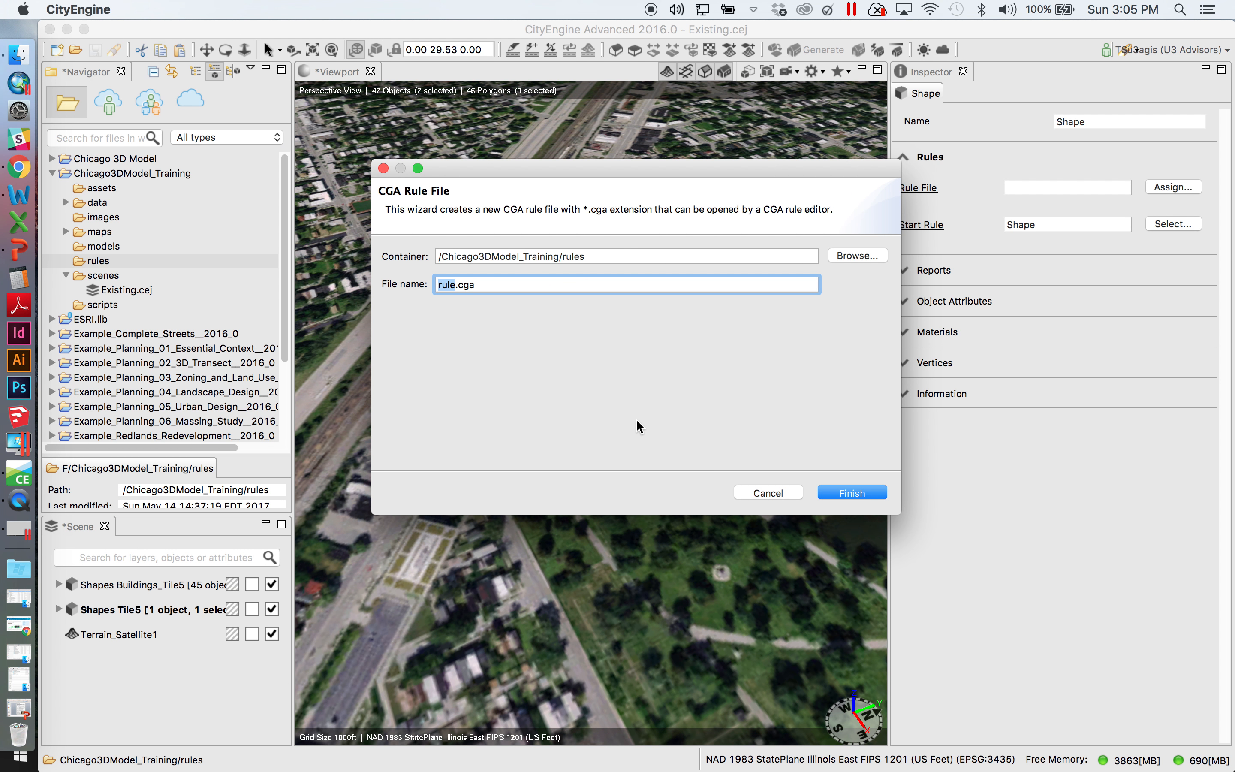
pyautogui.write('ExtrudeTile')
pyautogui.click(854, 493)
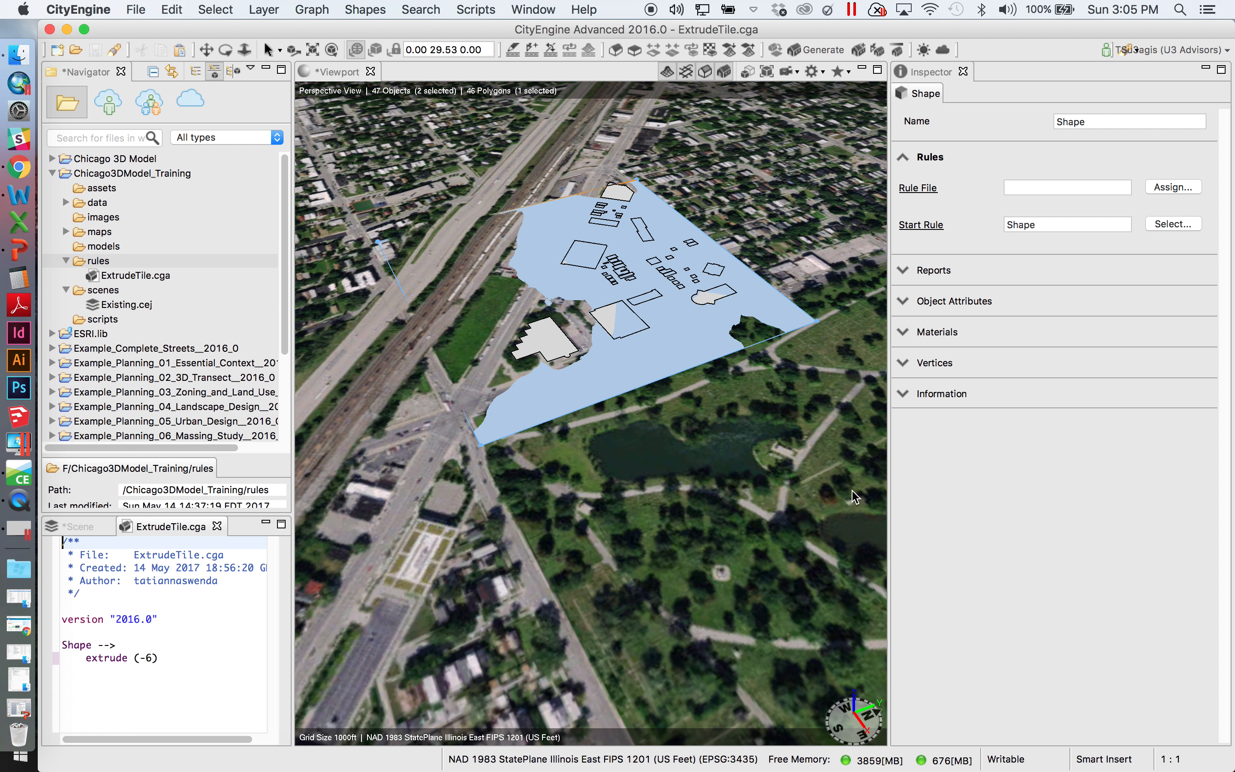
# Step: Close and reopen ExtrudeTile.cga for editing, with the cursor on the empty line below the version statement
pyautogui.click(217, 525)
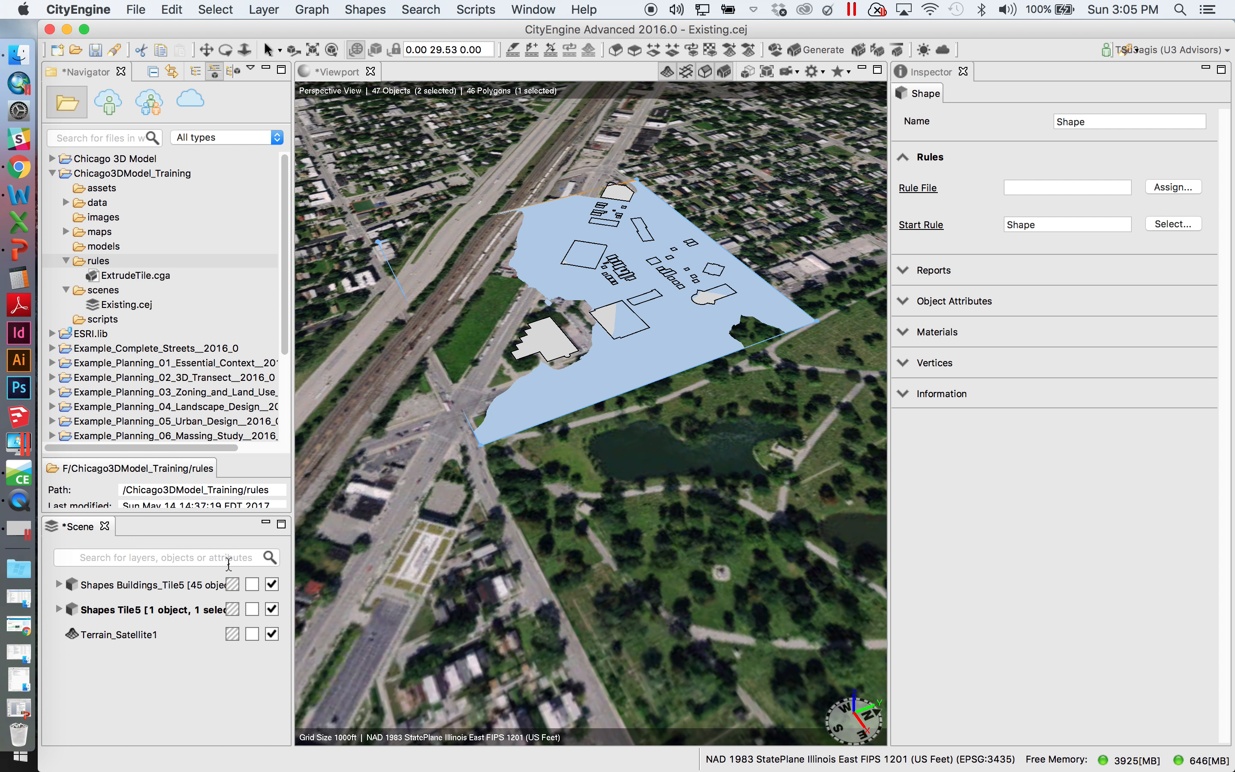
pyautogui.rightClick(97, 279)
pyautogui.click(153, 301)
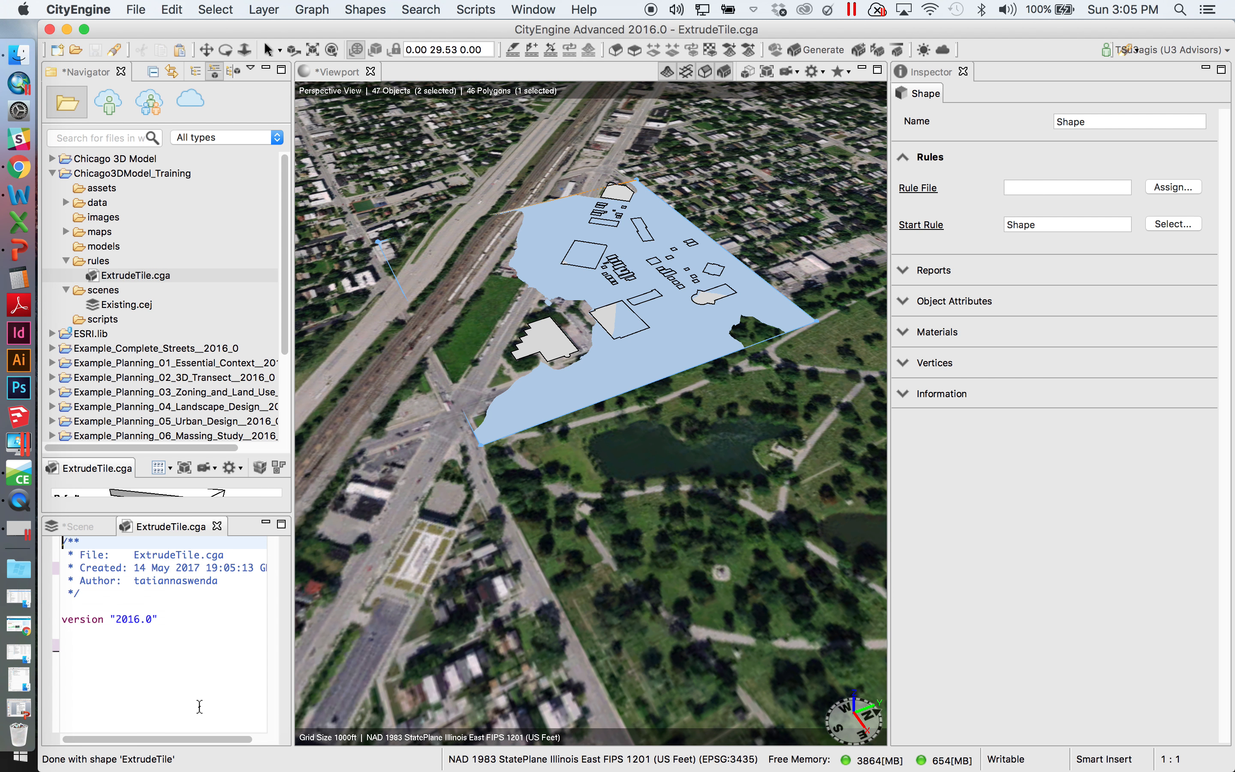
pyautogui.click(186, 706)
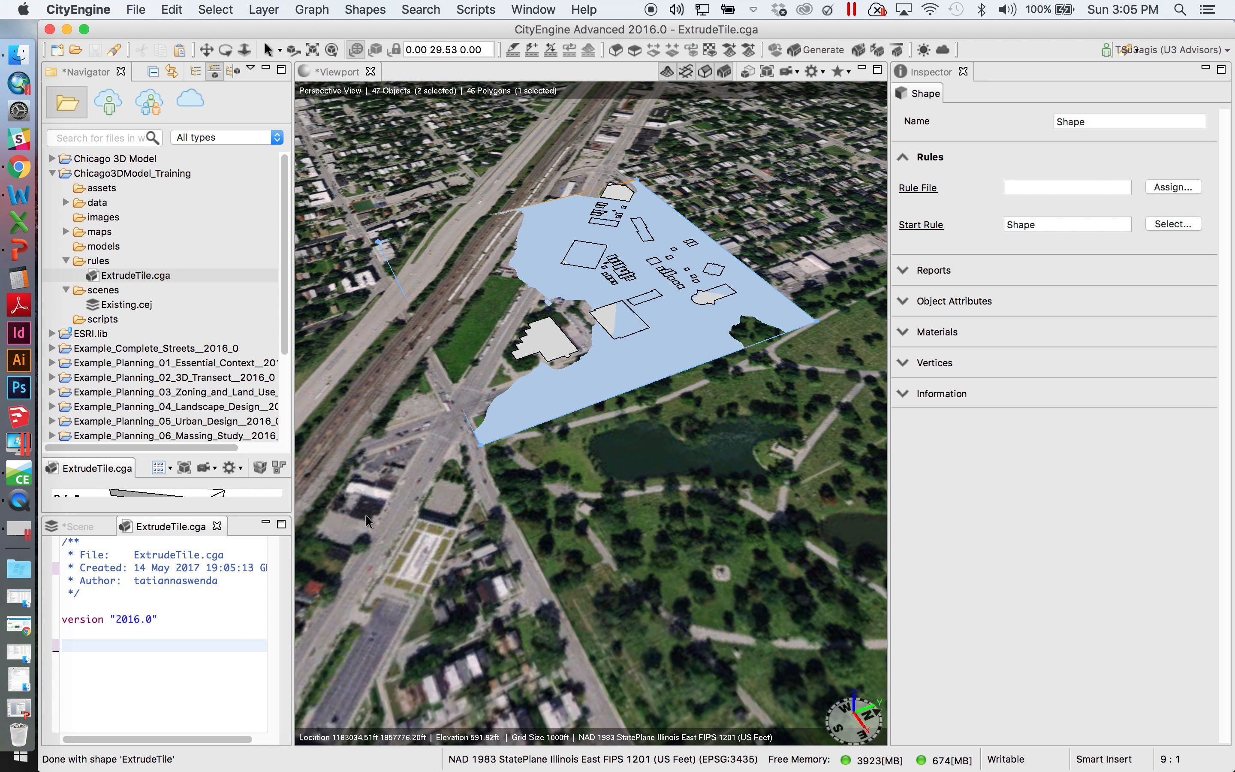
pyautogui.click(531, 10)
pyautogui.moveTo(599, 31)
pyautogui.click(719, 35)
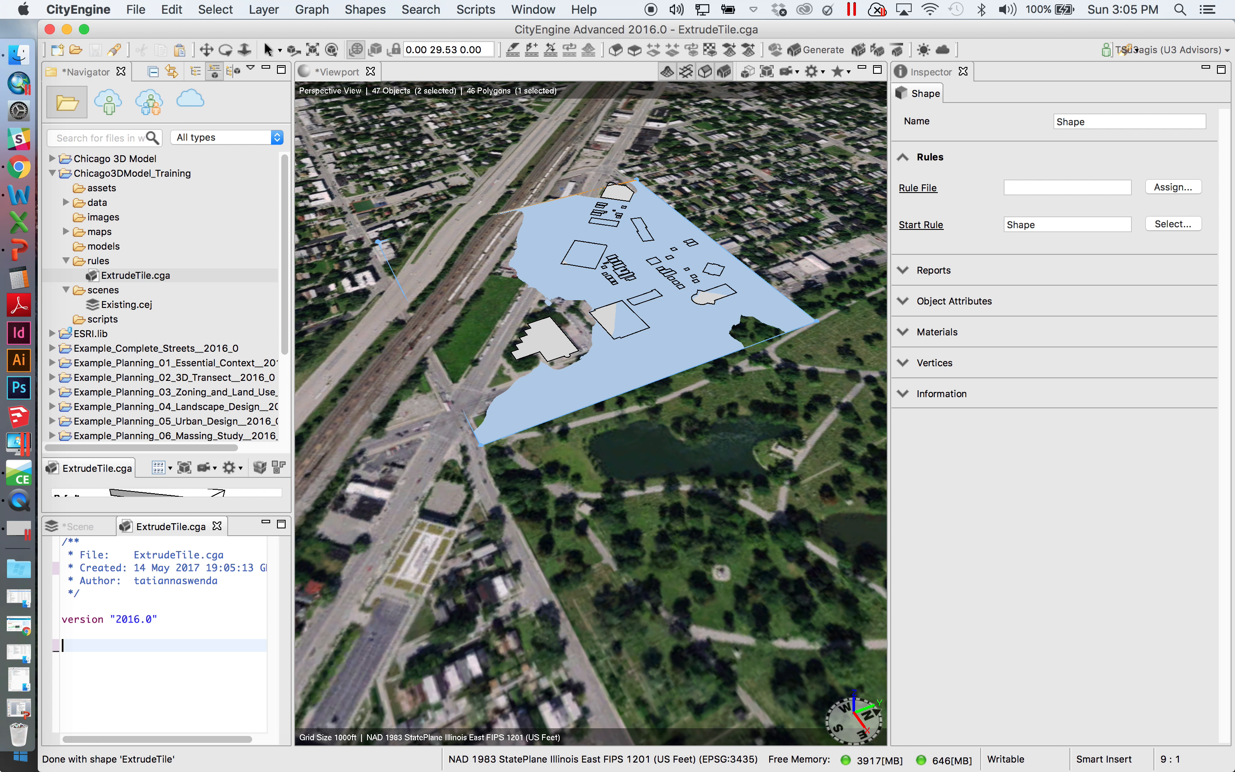
pyautogui.click(82, 530)
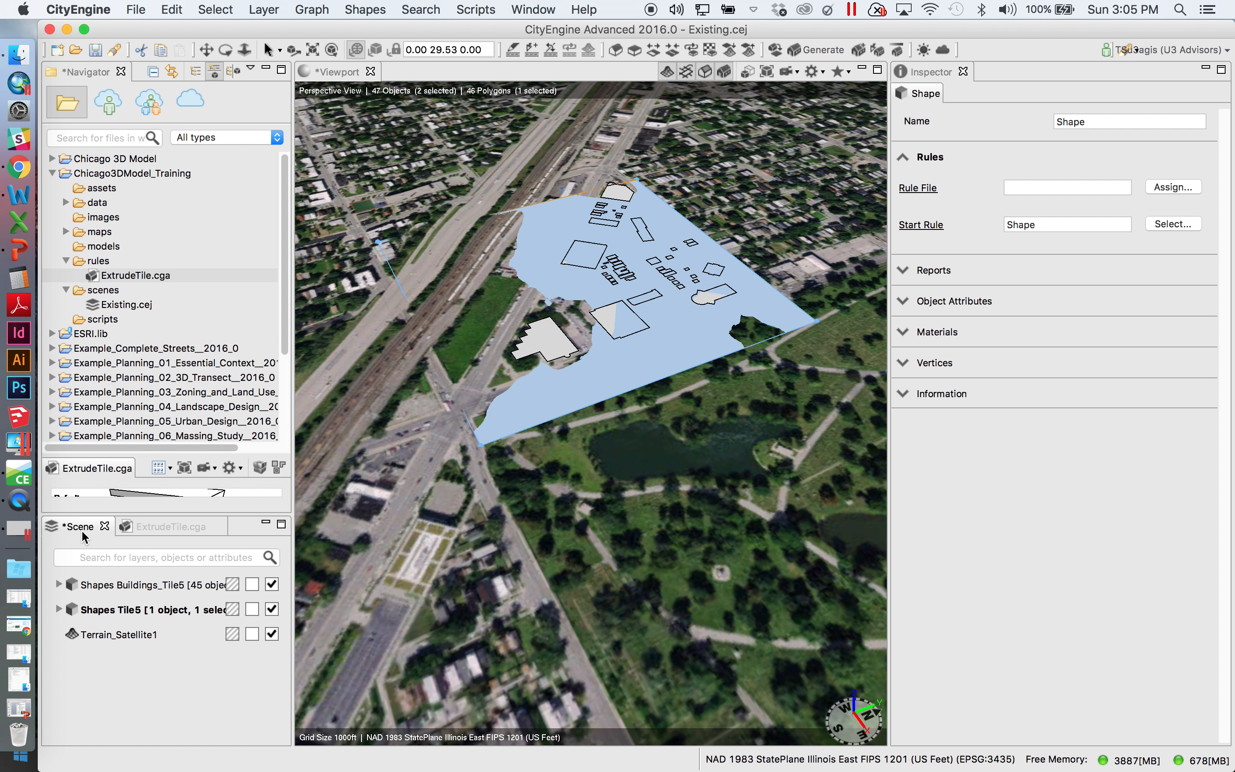
pyautogui.click(159, 525)
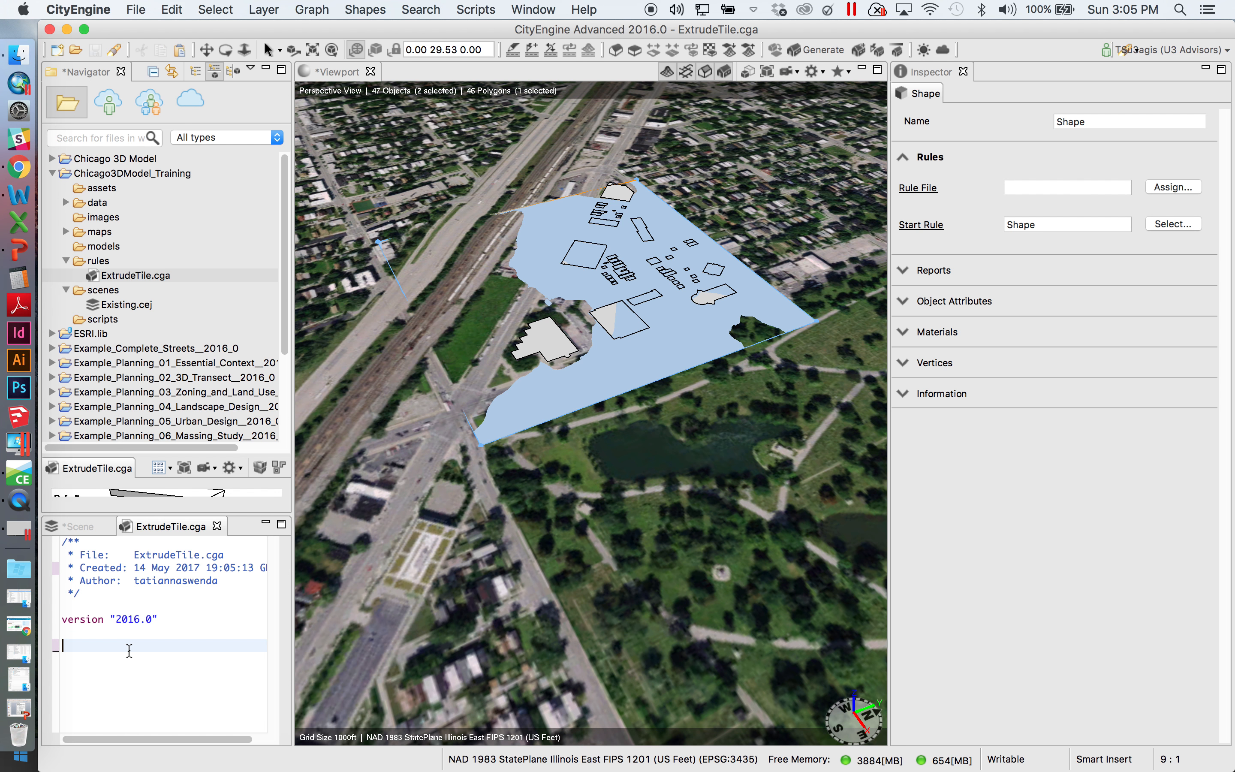
# Step: Write the rule "Shape -->" followed by "extrude (-6)" on an indented line below the version statement
pyautogui.write('Shap')
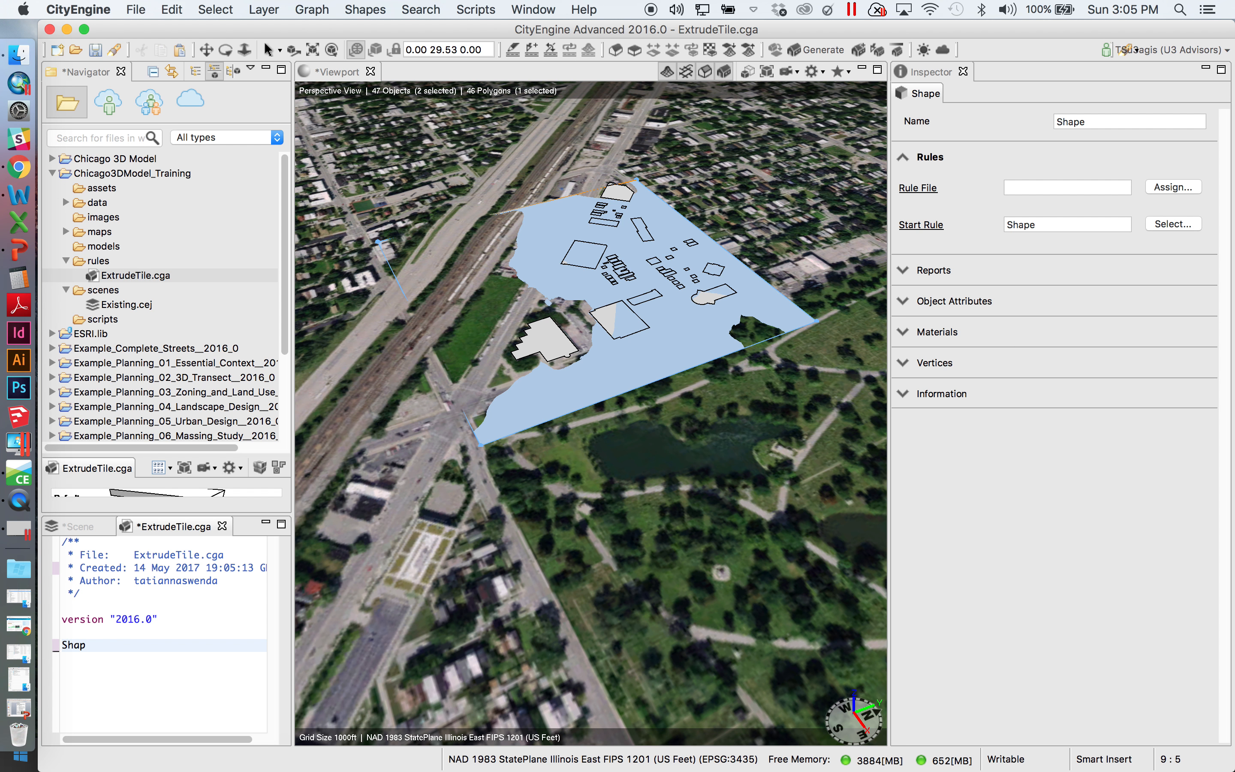
pyautogui.write('e -->')
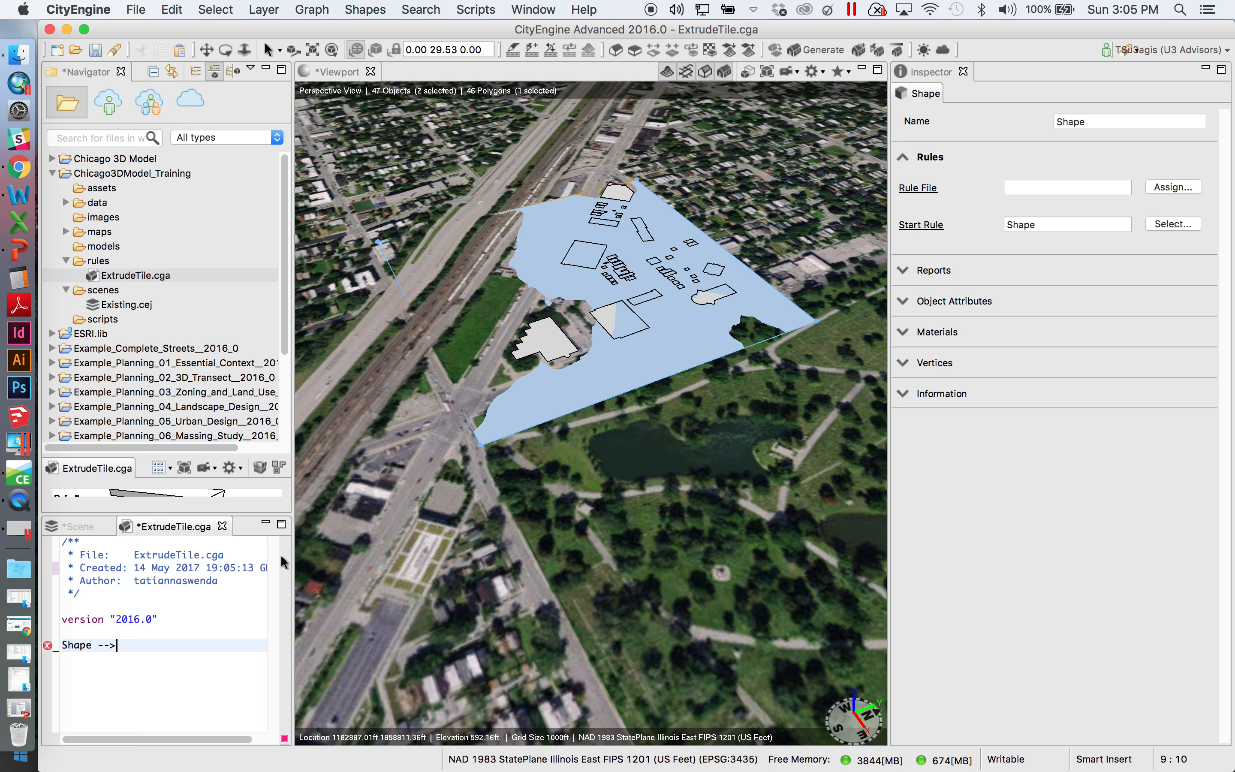
pyautogui.press('Return')
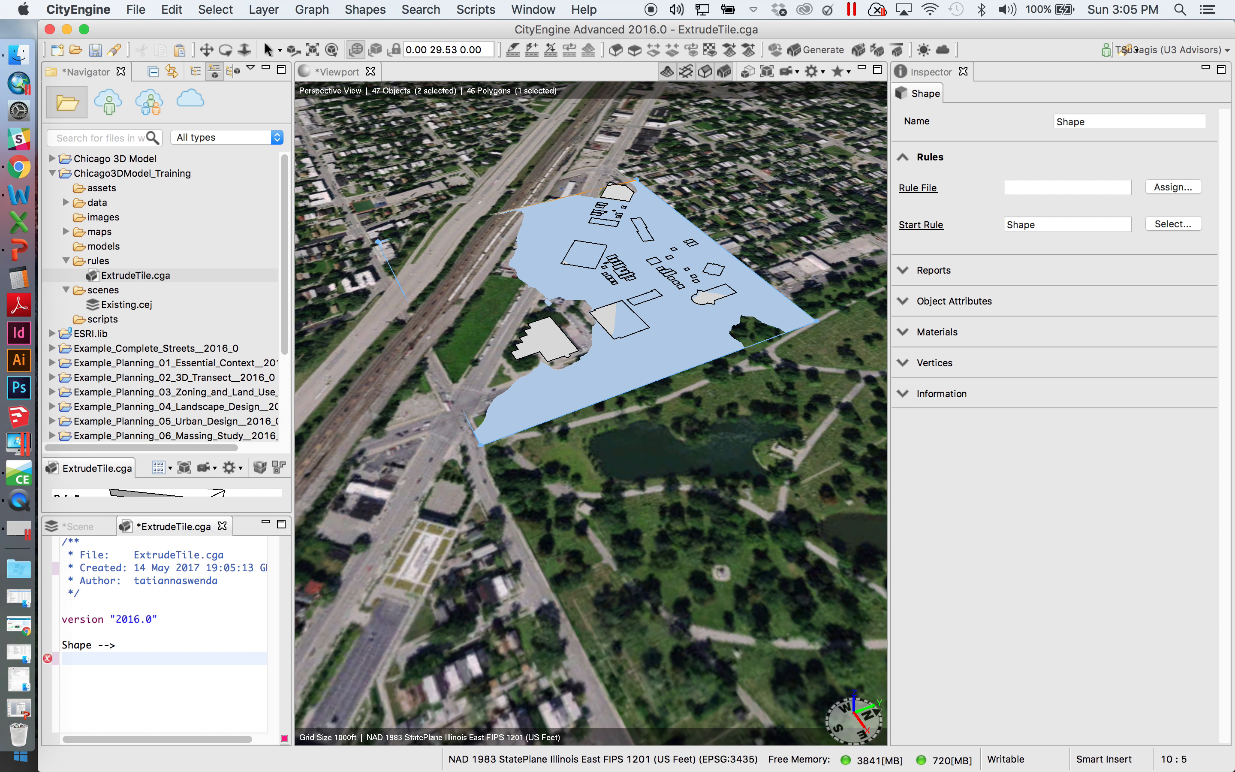
pyautogui.write('extrude (-6)')
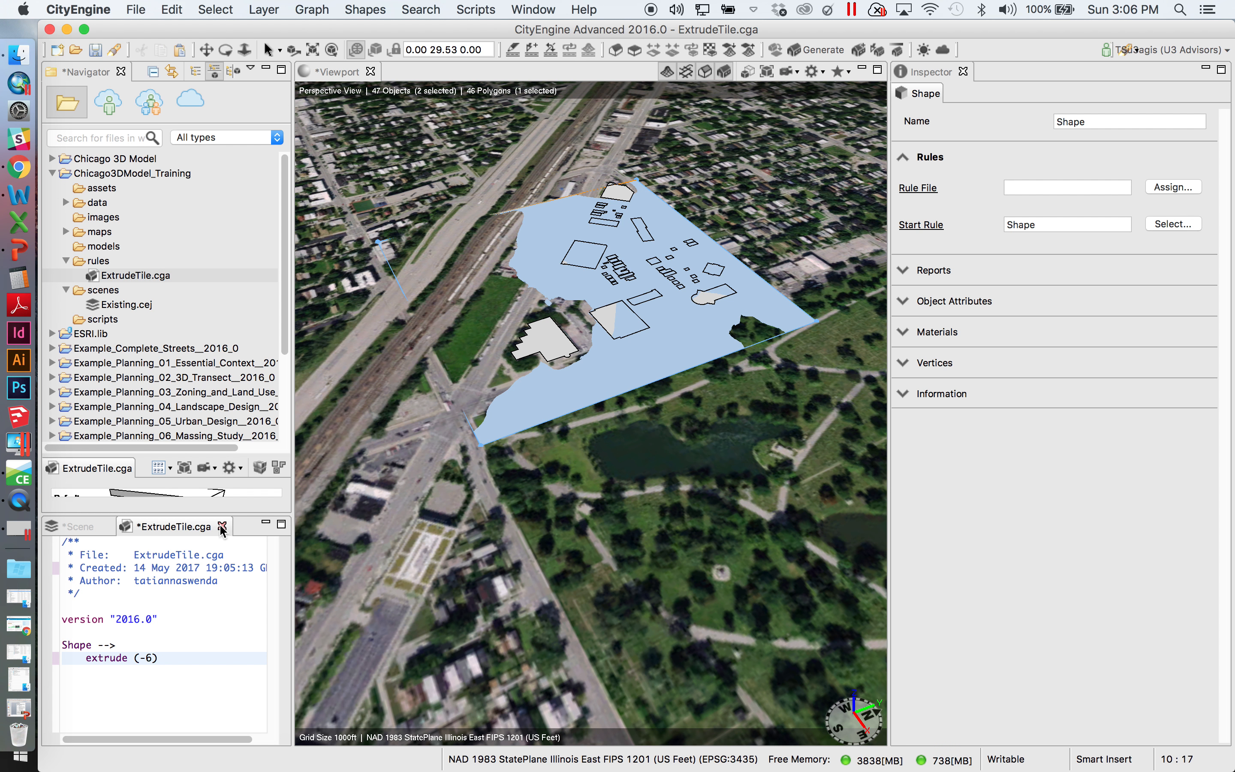
# Step: Close the ExtrudeTile.cga editor and save the rule changes
pyautogui.moveTo(62, 646); pyautogui.dragTo(90, 646)
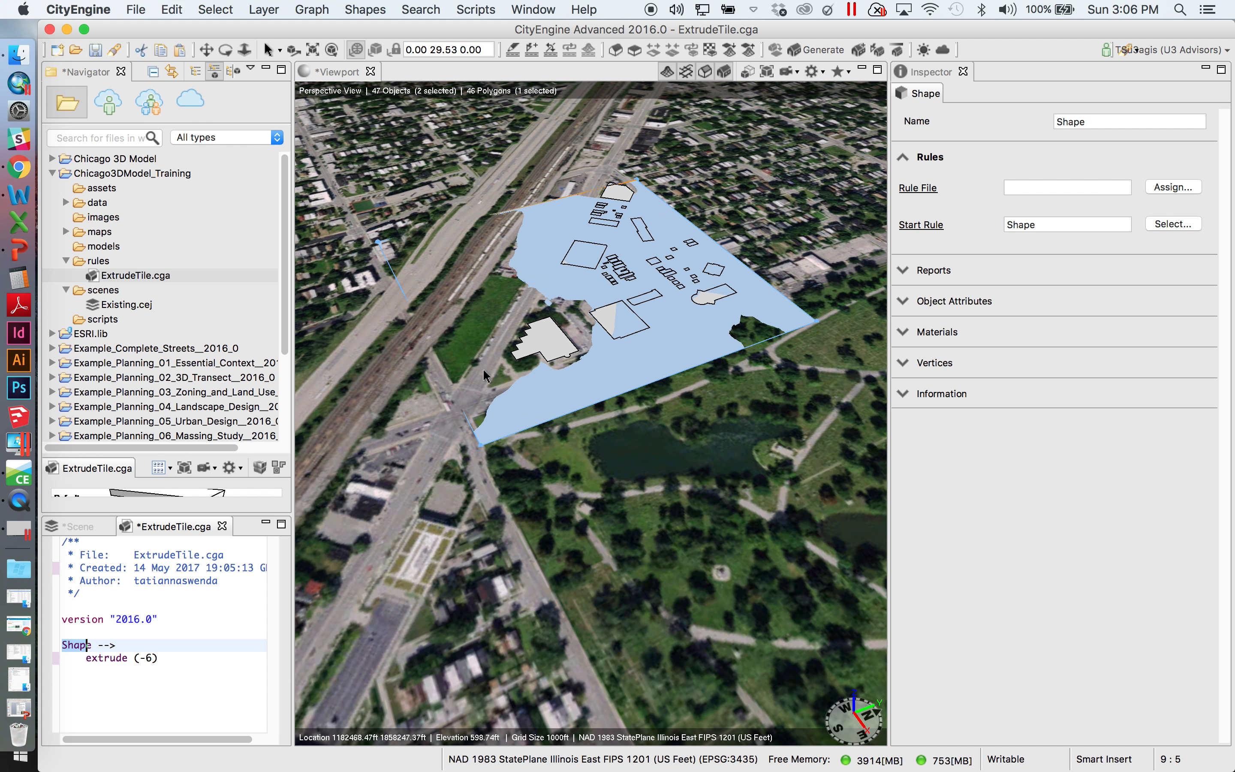
pyautogui.click(81, 670)
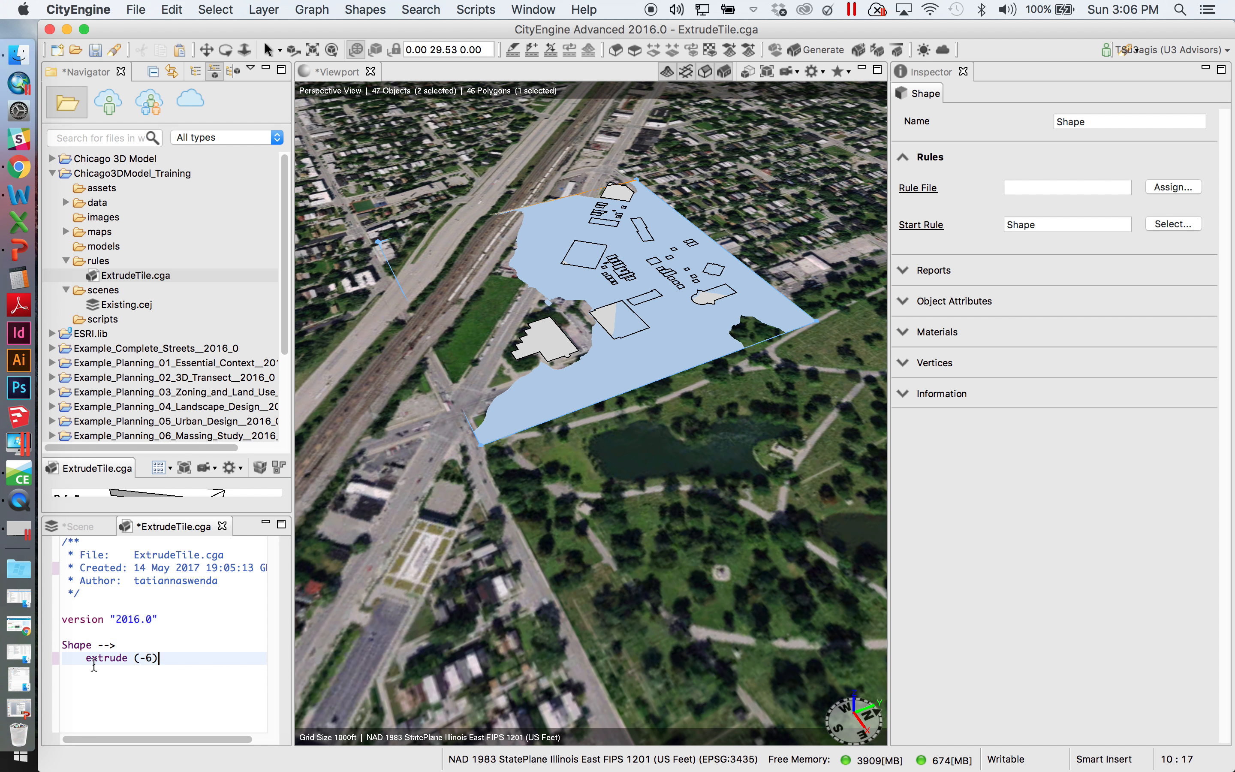
pyautogui.moveTo(86, 658); pyautogui.dragTo(139, 694)
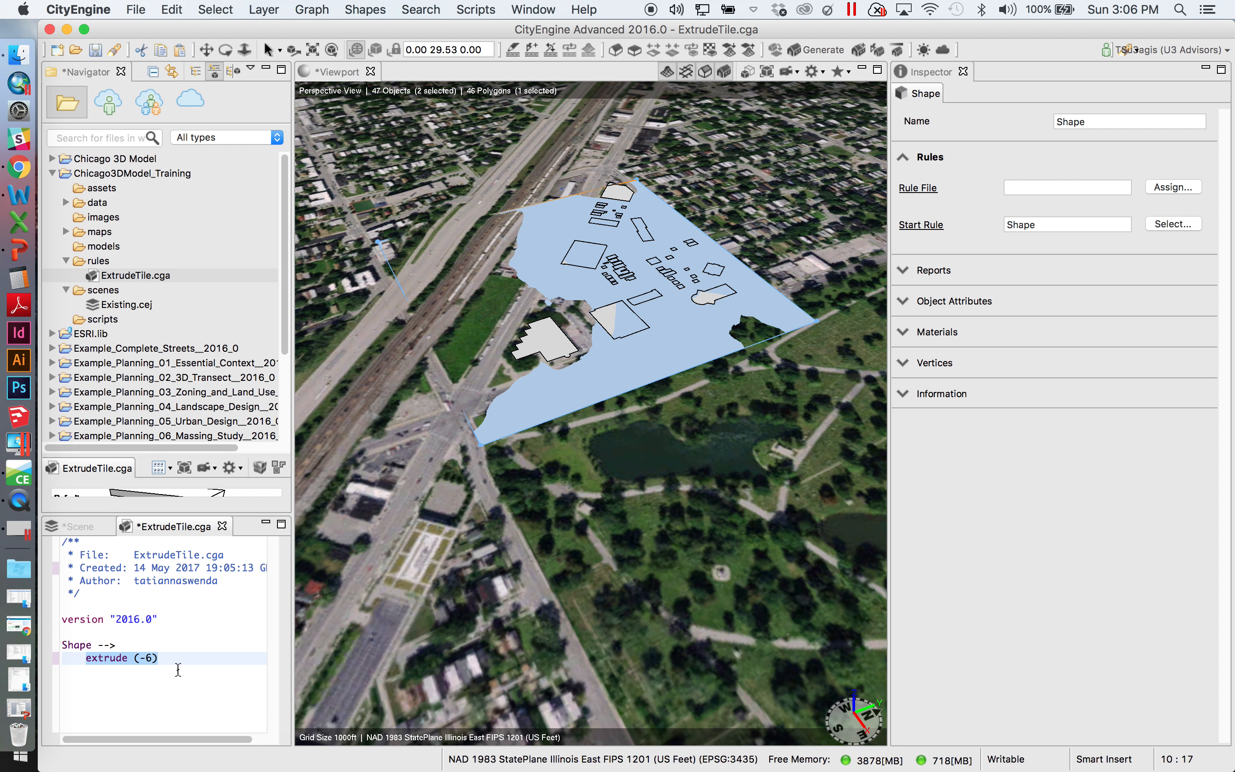
pyautogui.click(223, 526)
pyautogui.click(808, 110)
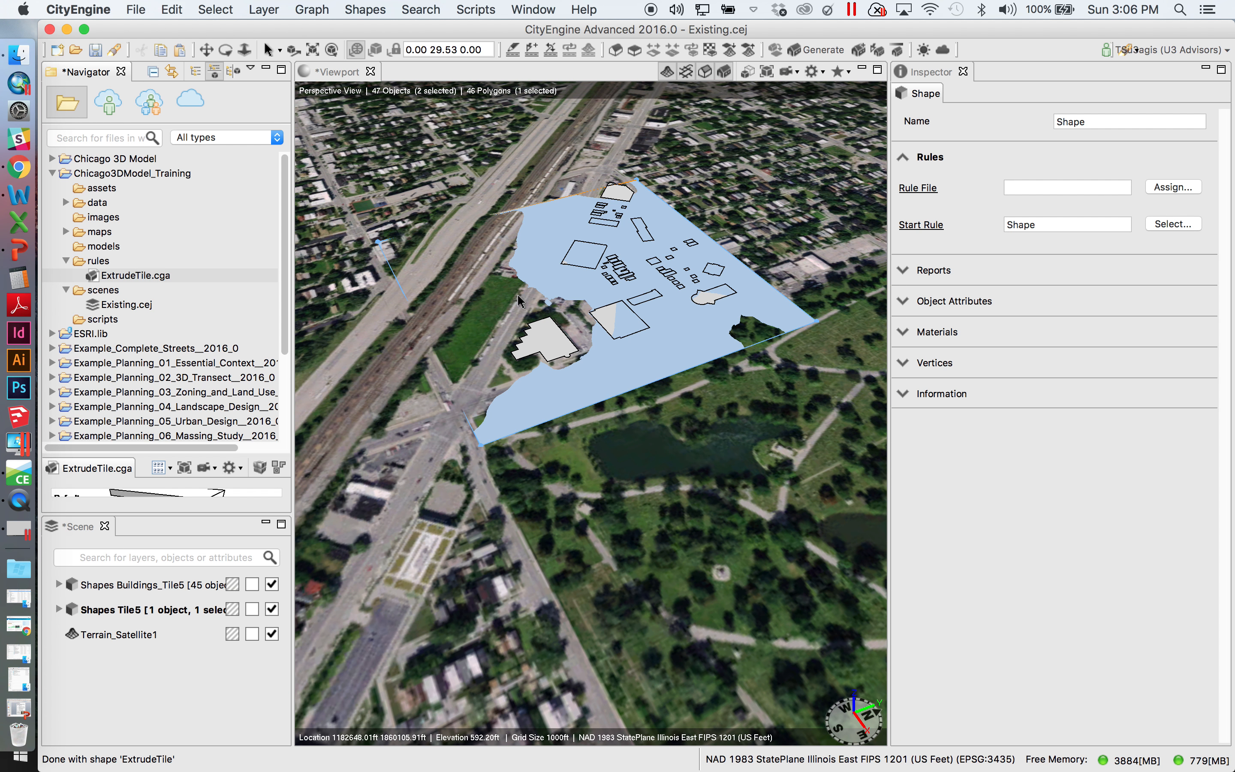
# Step: Apply the ExtrudeTile.cga rule to the large tile shape in the viewport and hide the generated models
pyautogui.click(132, 277)
pyautogui.moveTo(132, 282); pyautogui.dragTo(642, 368)
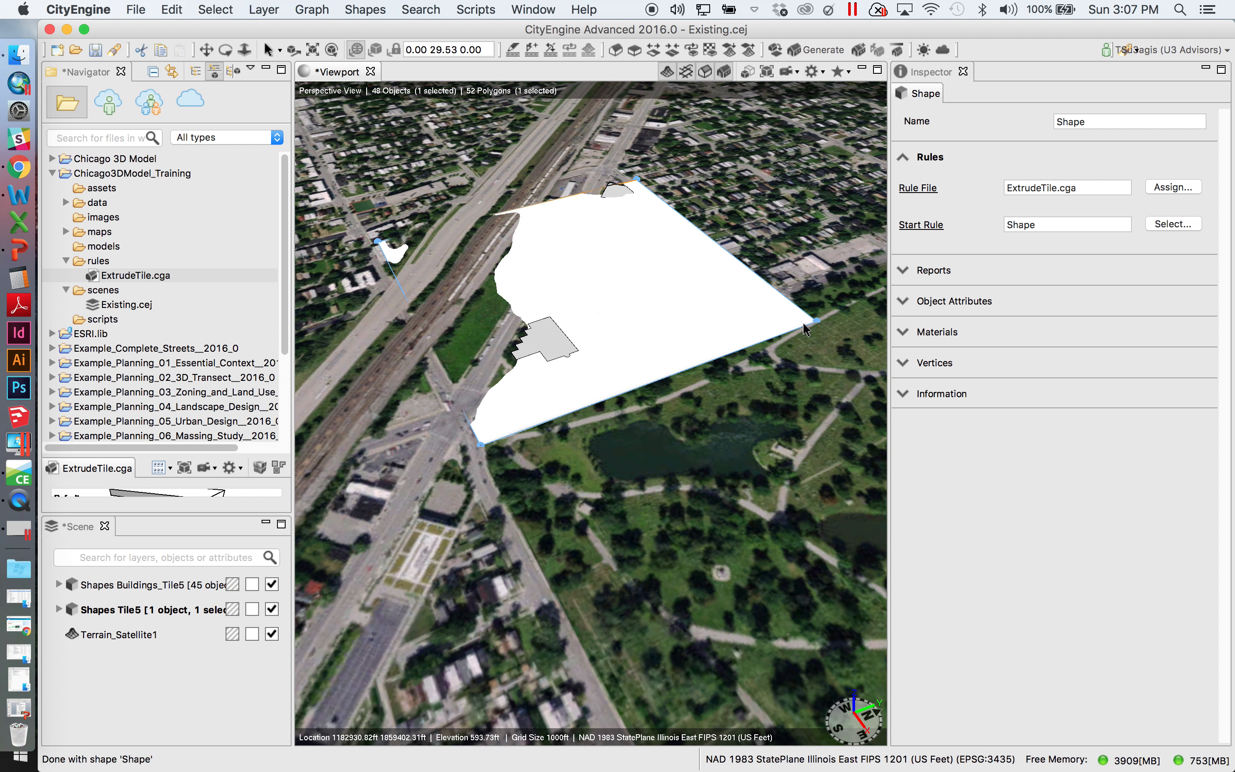
pyautogui.click(724, 71)
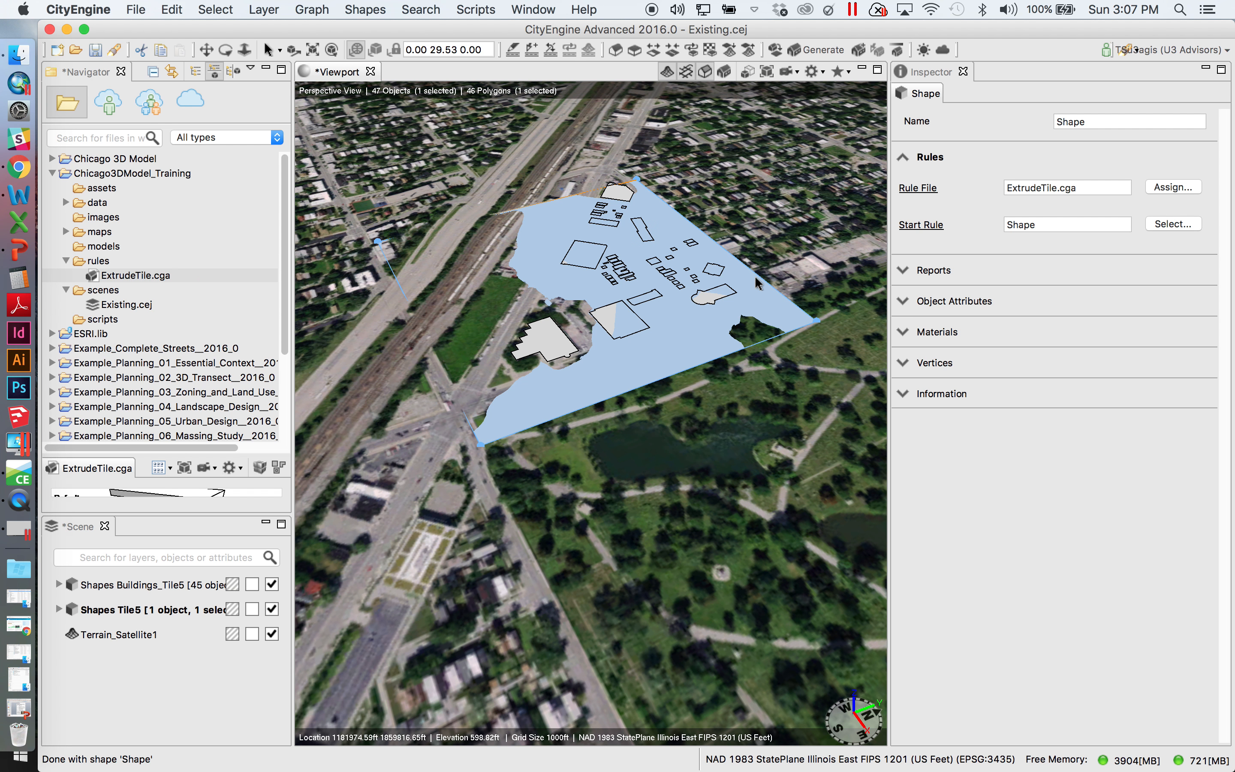
# Step: Assign ExtrudeTile.cga as the tile's rule file through the file browser and show the generated models again
pyautogui.click(1168, 190)
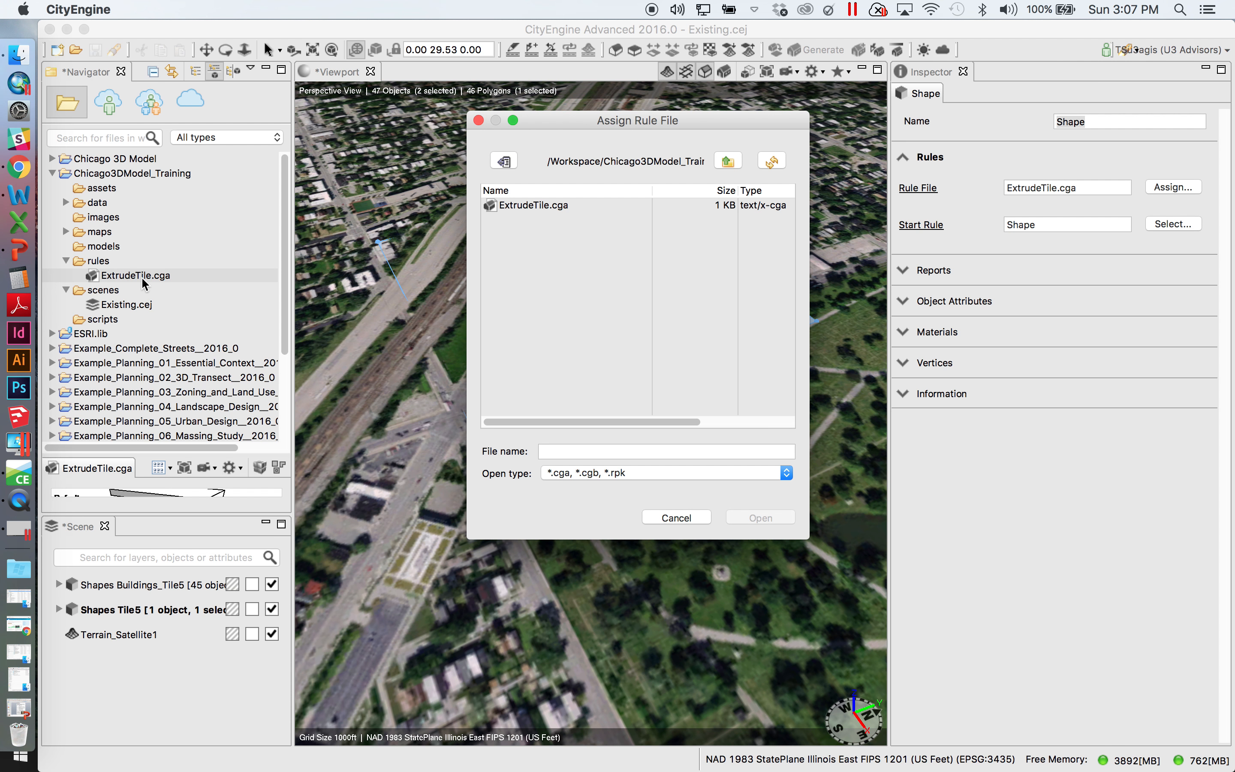
pyautogui.click(564, 206)
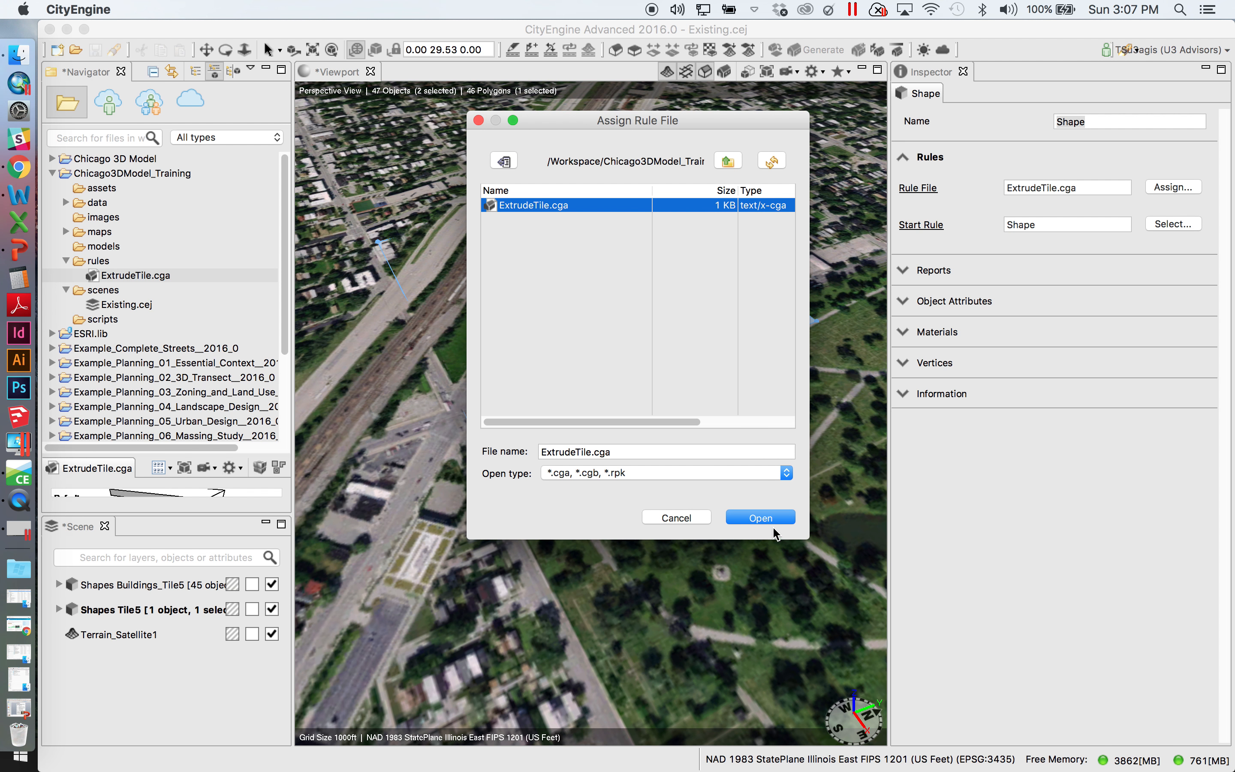
pyautogui.click(755, 517)
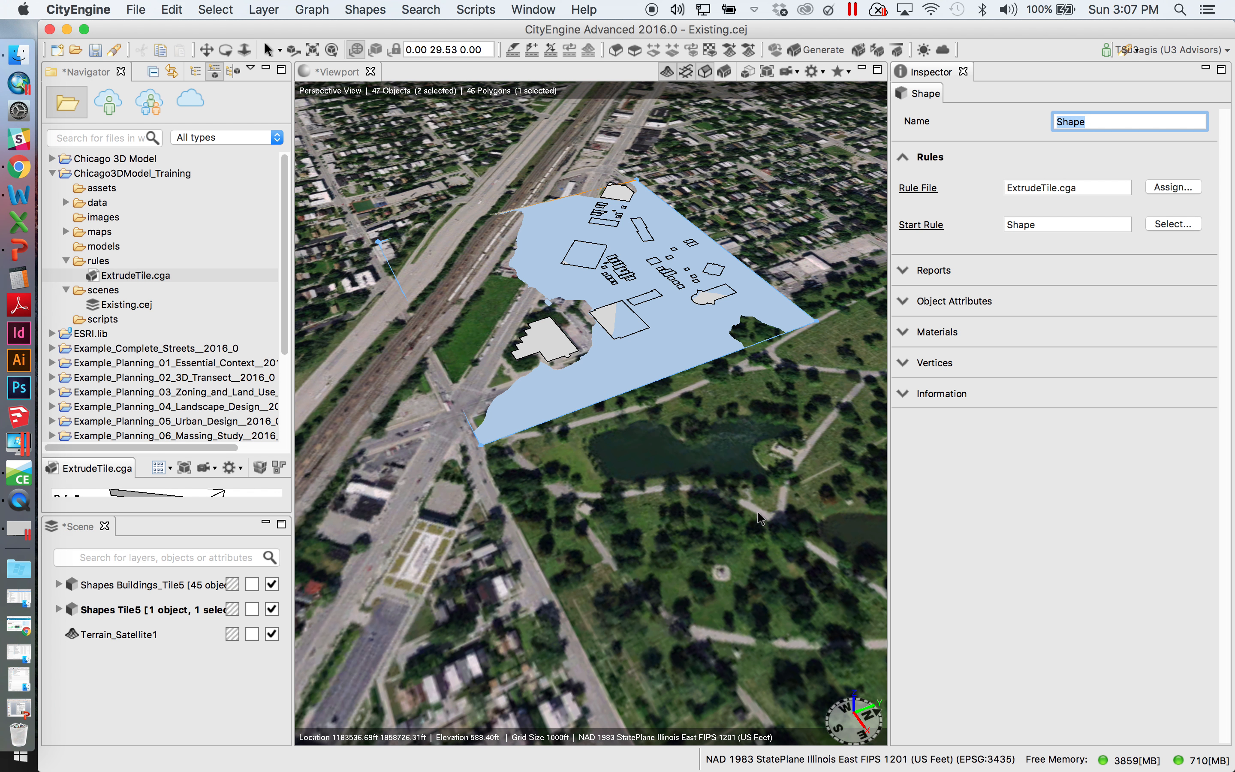
pyautogui.click(724, 77)
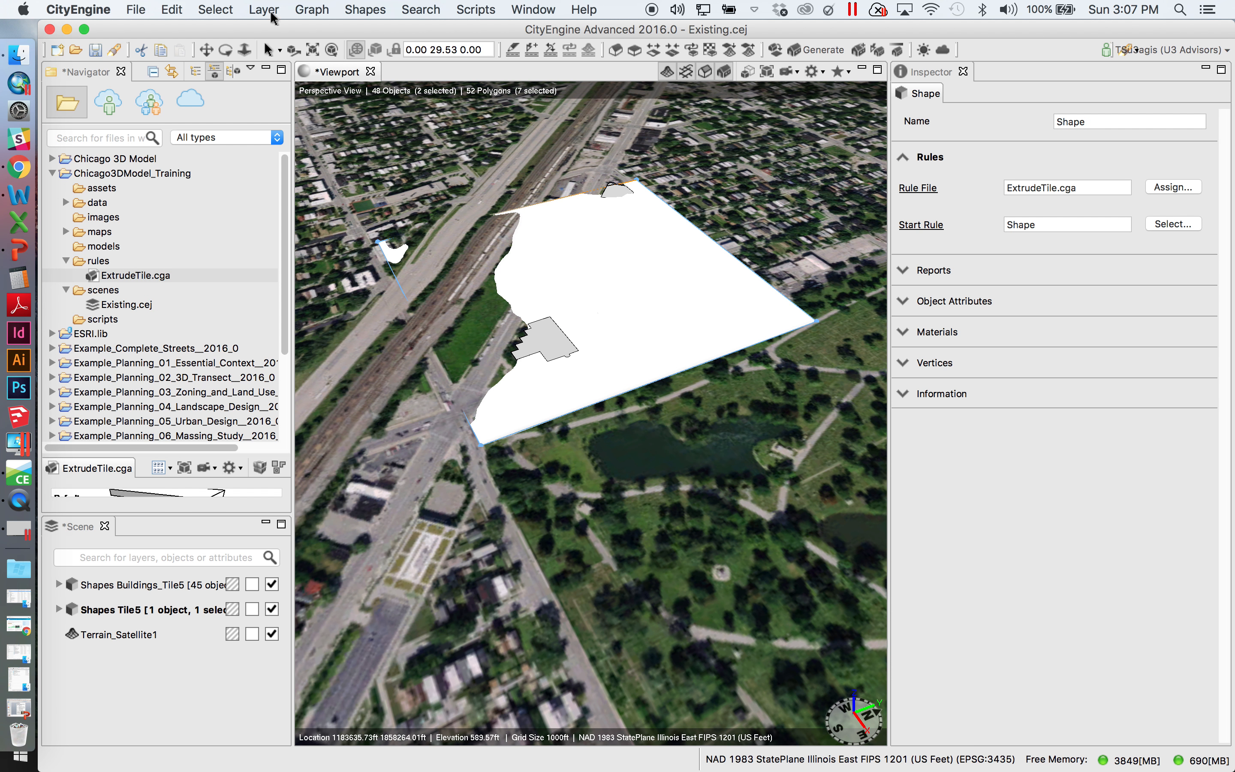
# Step: Hide the Shapes Tile5 layer and switch its lock on and back off
pyautogui.moveTo(475, 467); pyautogui.dragTo(491, 296)
pyautogui.moveTo(491, 296); pyautogui.dragTo(509, 263, button='right')
pyautogui.moveTo(442, 204); pyautogui.dragTo(442, 213, button='right')
pyautogui.moveTo(442, 219); pyautogui.dragTo(496, 233)
pyautogui.moveTo(520, 171); pyautogui.dragTo(525, 295)
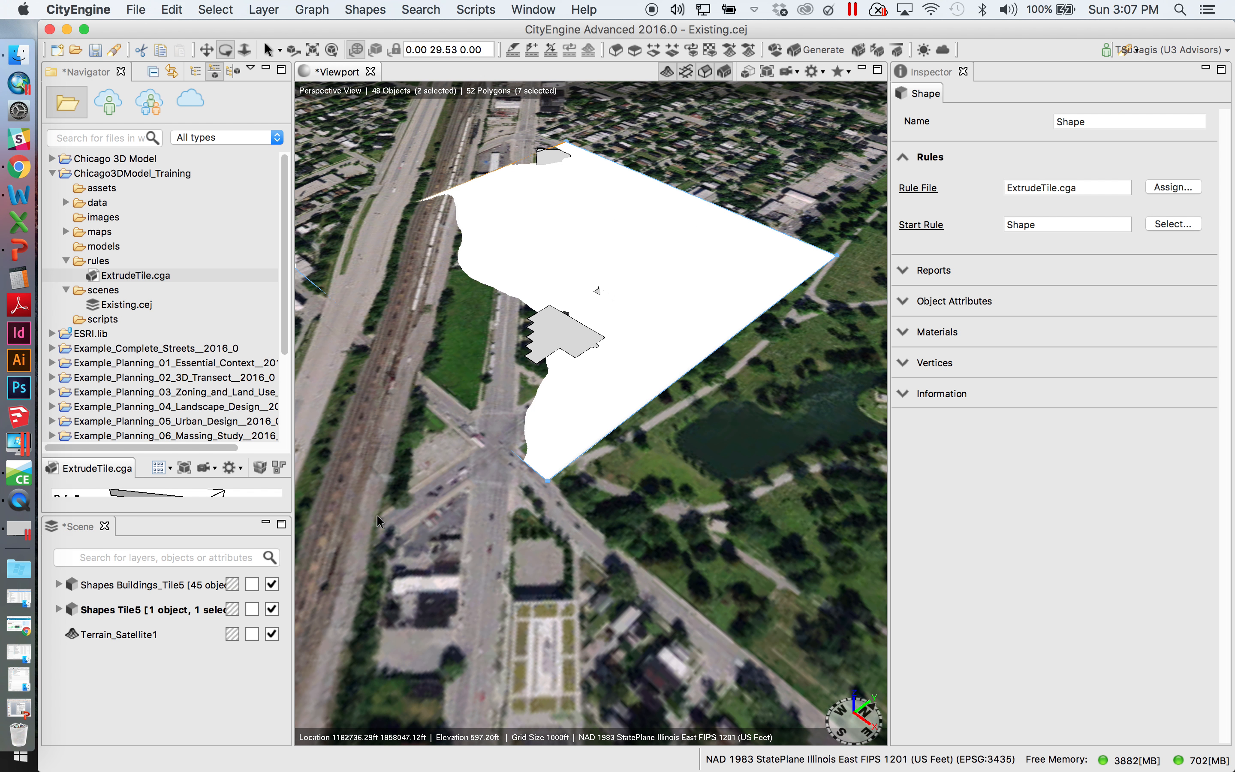
pyautogui.click(272, 609)
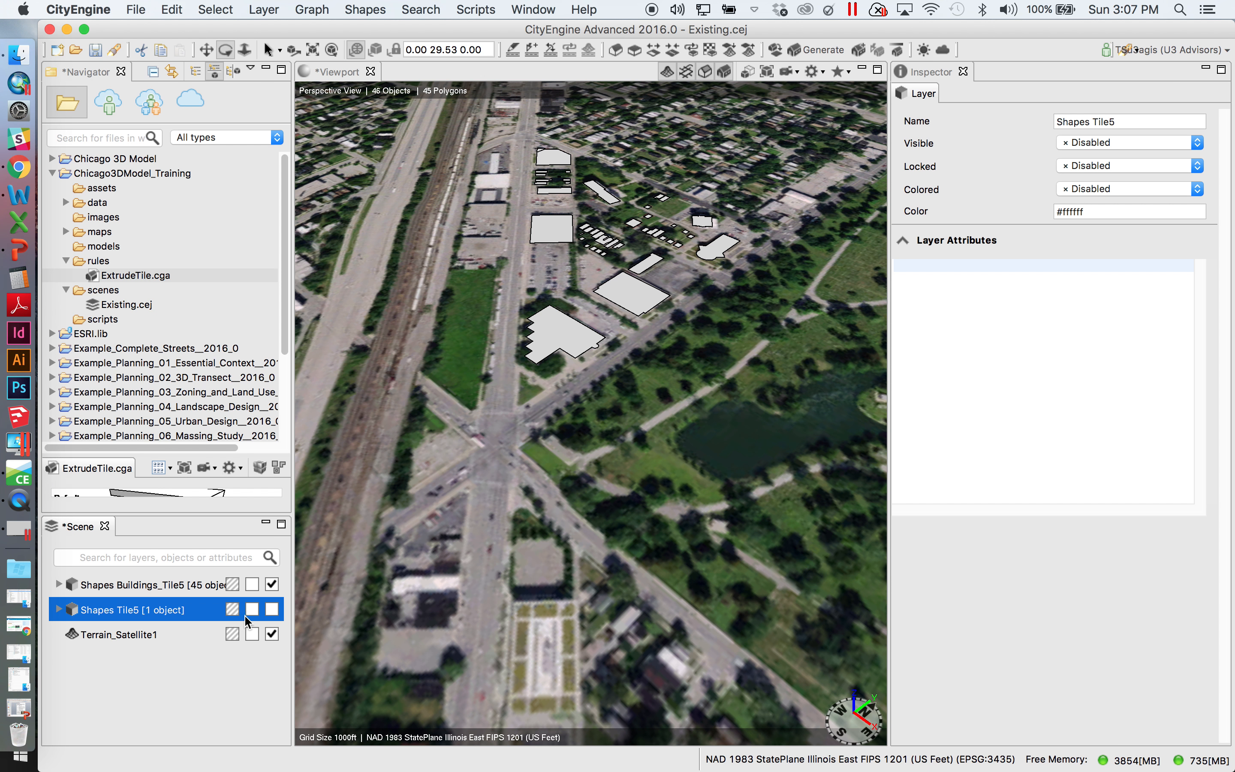
pyautogui.click(272, 609)
pyautogui.click(272, 609)
pyautogui.click(252, 610)
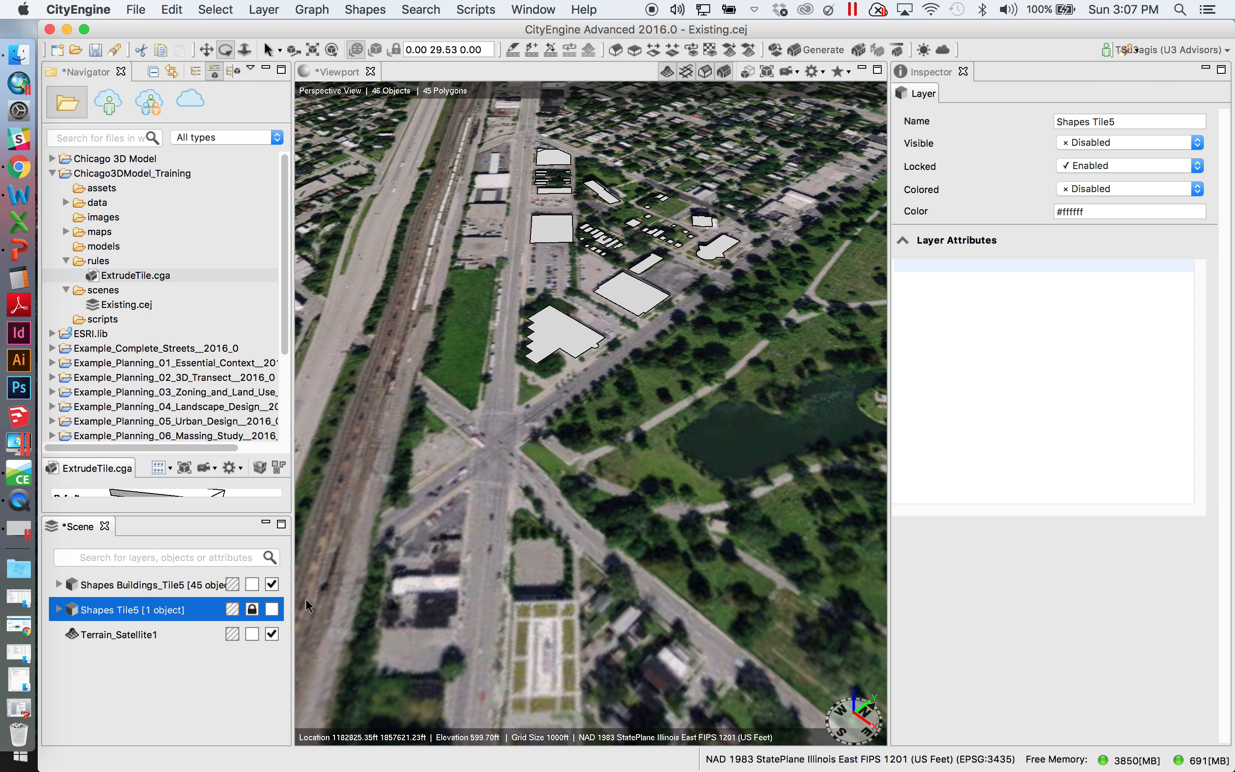
pyautogui.click(250, 610)
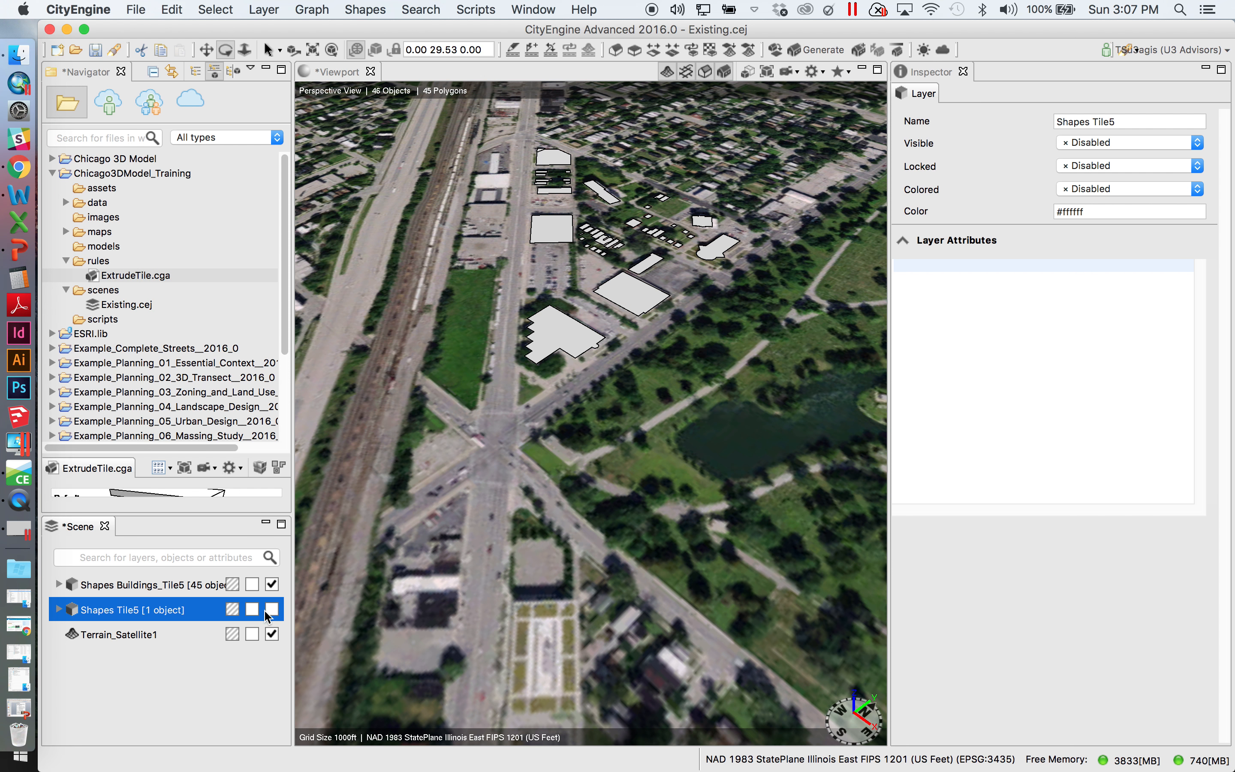
# Step: Select the square building footprint beside the railway corridor and expand its object attributes for inspection
pyautogui.scroll(-3, 601, 265)
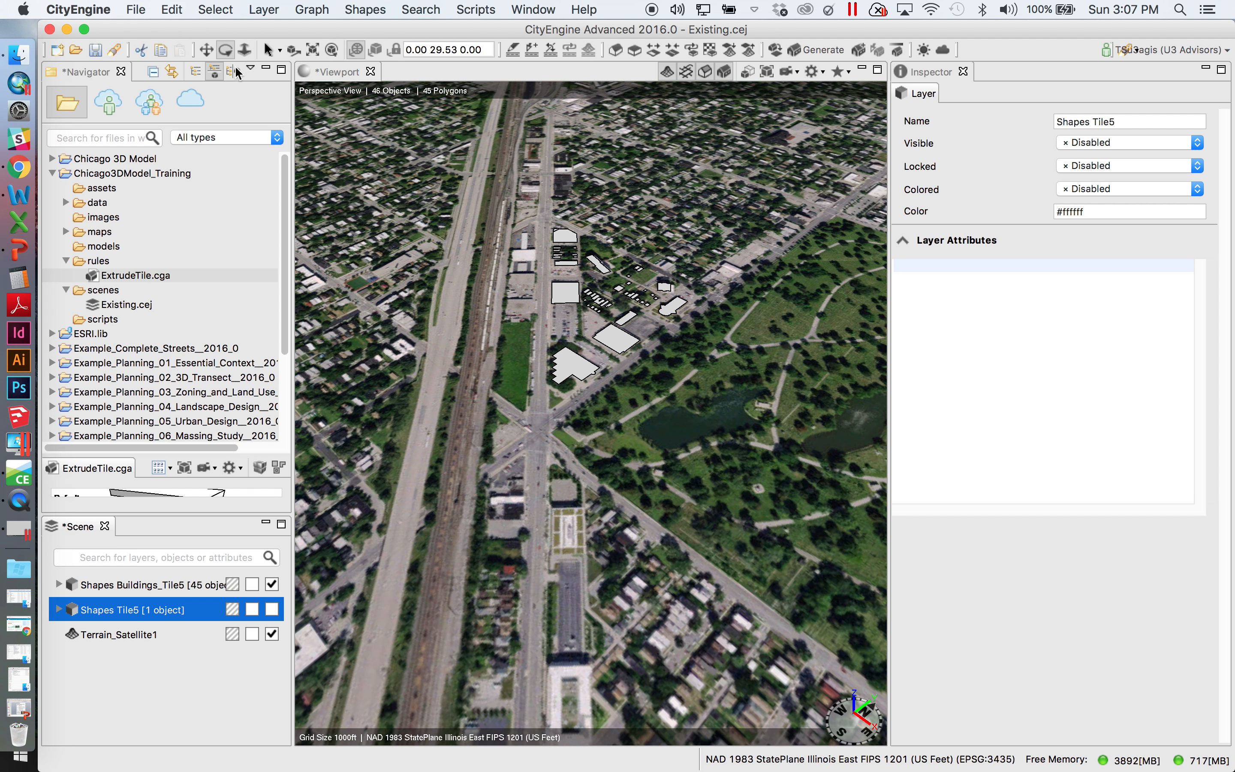
pyautogui.click(567, 294)
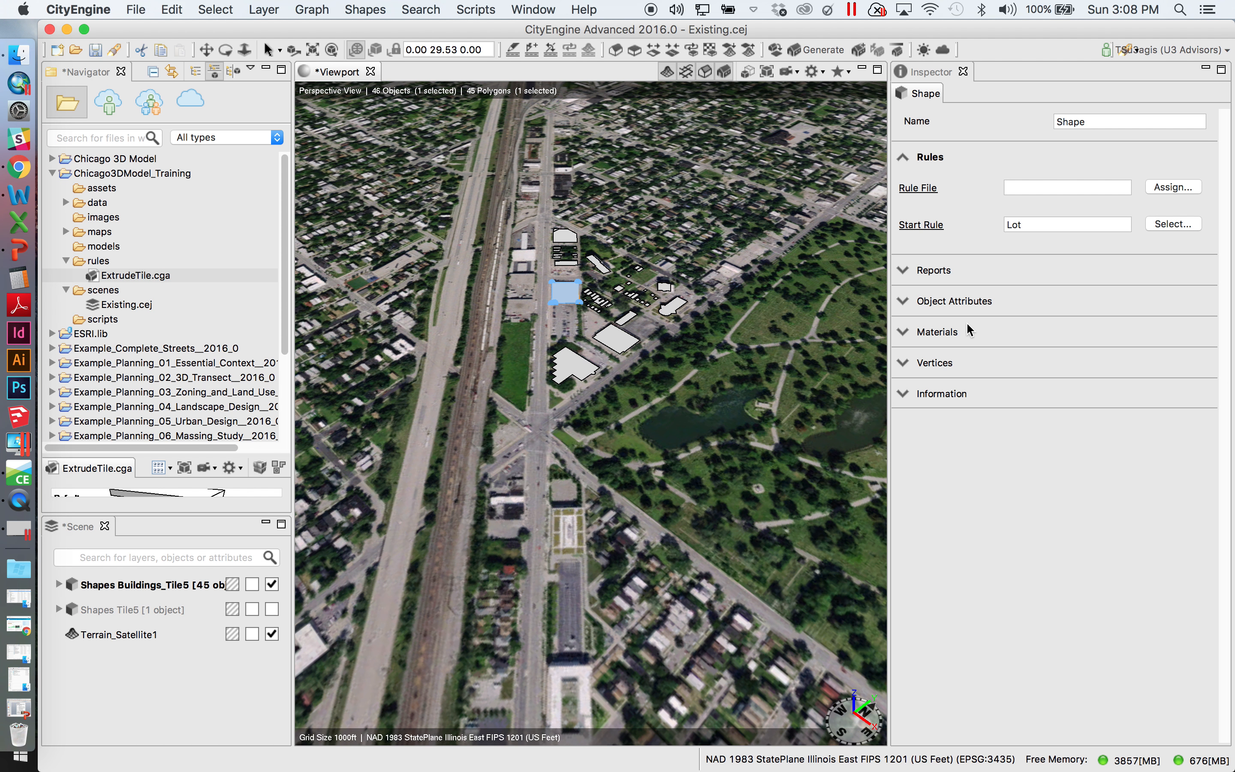
pyautogui.click(905, 300)
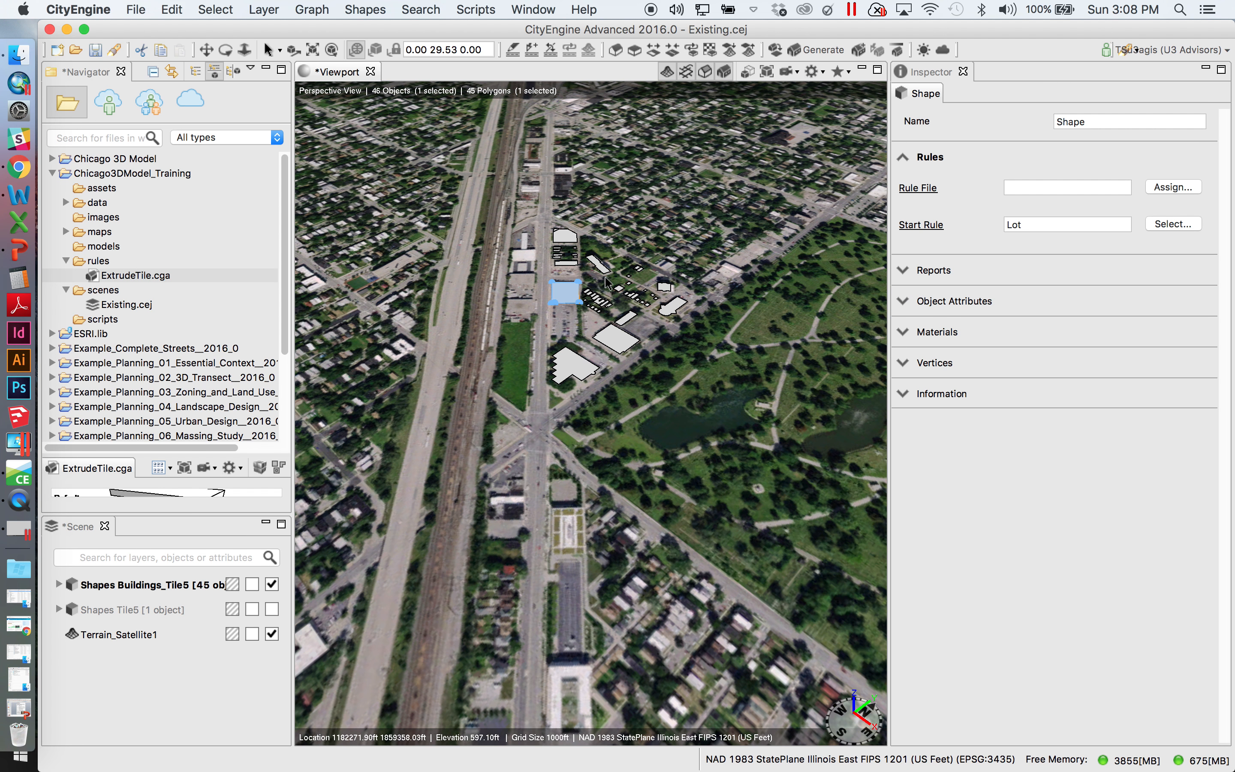
pyautogui.click(904, 301)
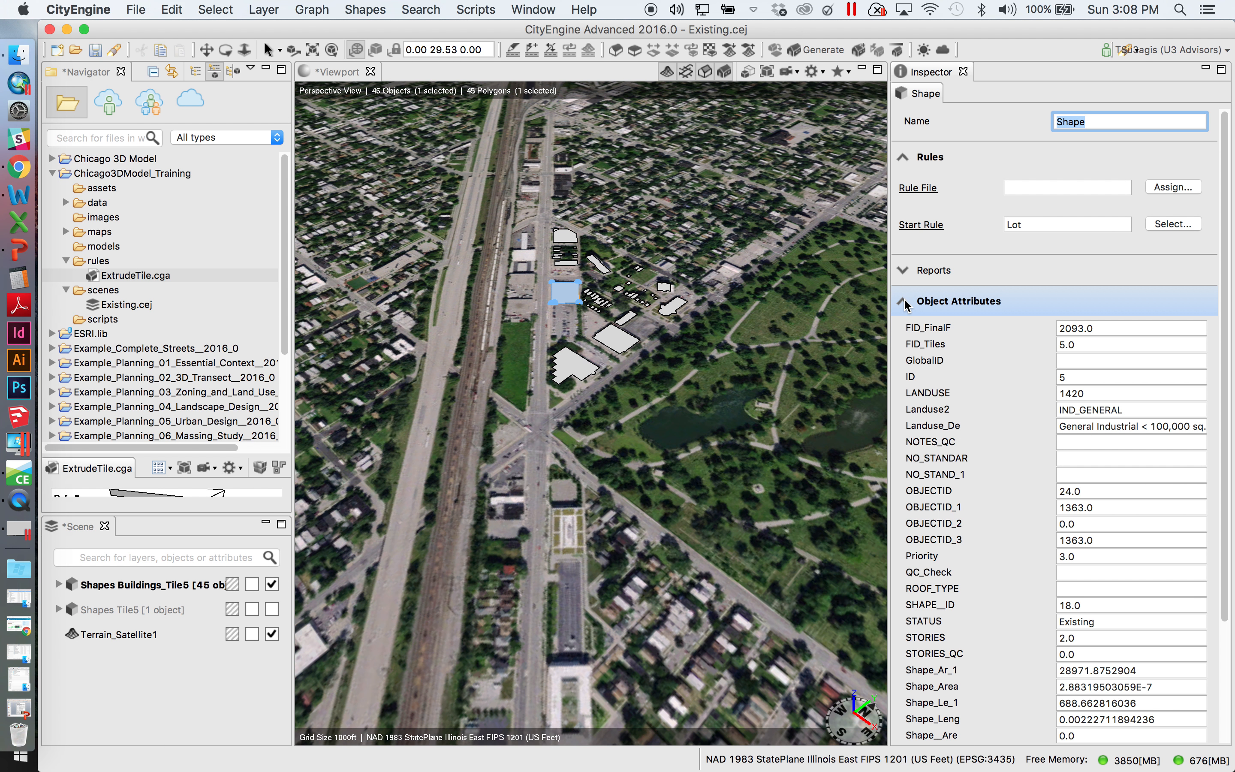
pyautogui.click(906, 302)
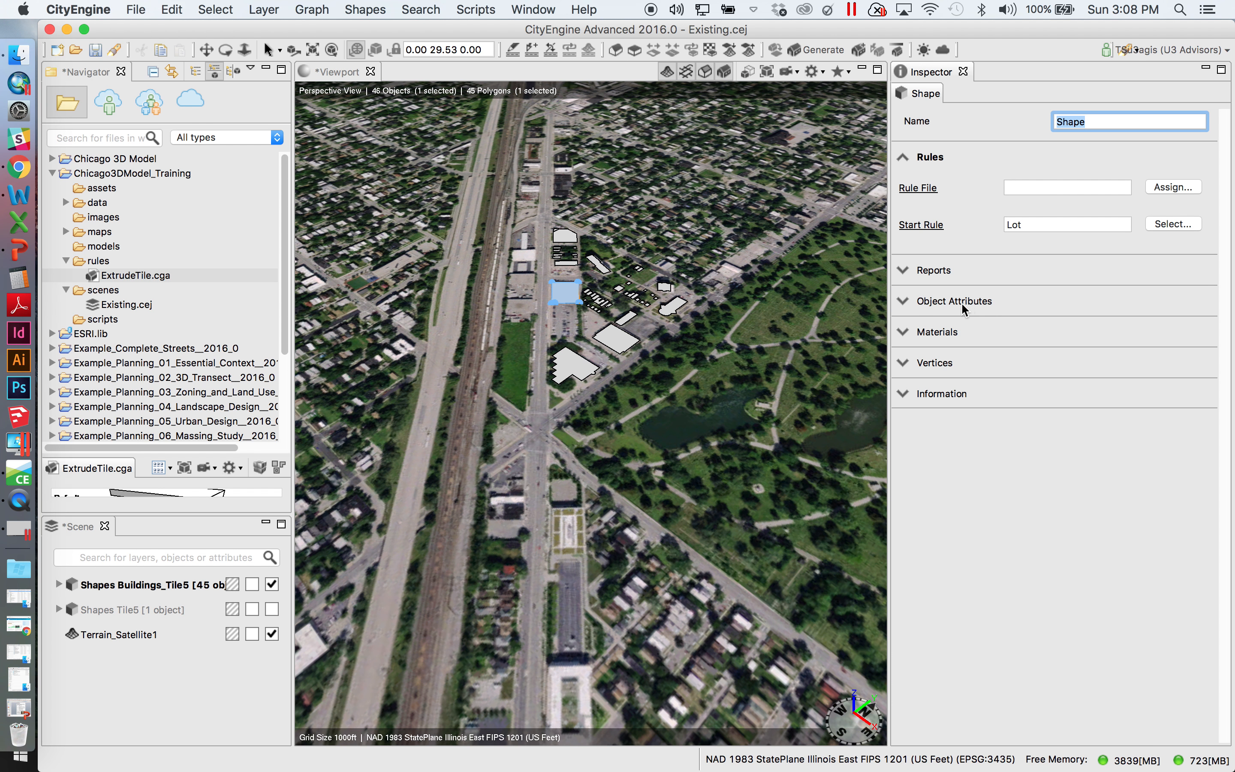
pyautogui.click(902, 301)
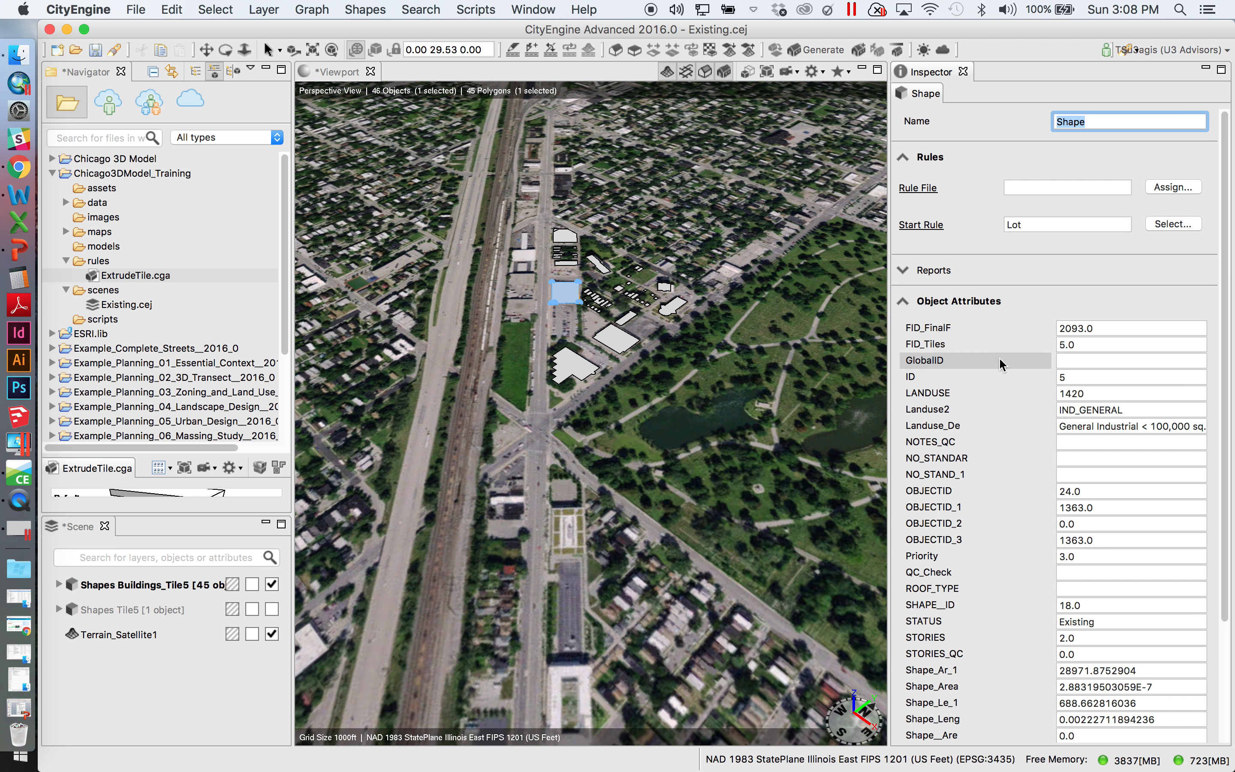
# Step: Examine the selected footprint's roof type, priority and story count fields in its object attributes
pyautogui.moveTo(1225, 388); pyautogui.dragTo(1223, 508)
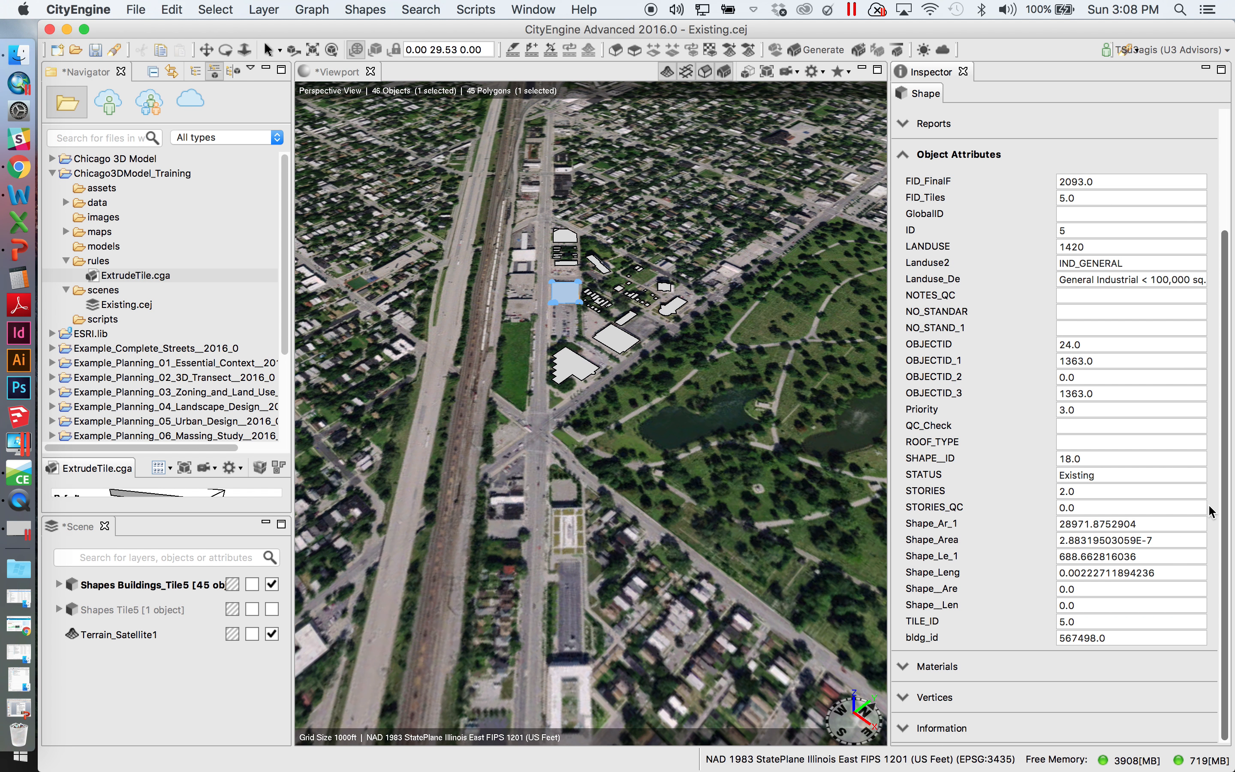
pyautogui.click(1074, 442)
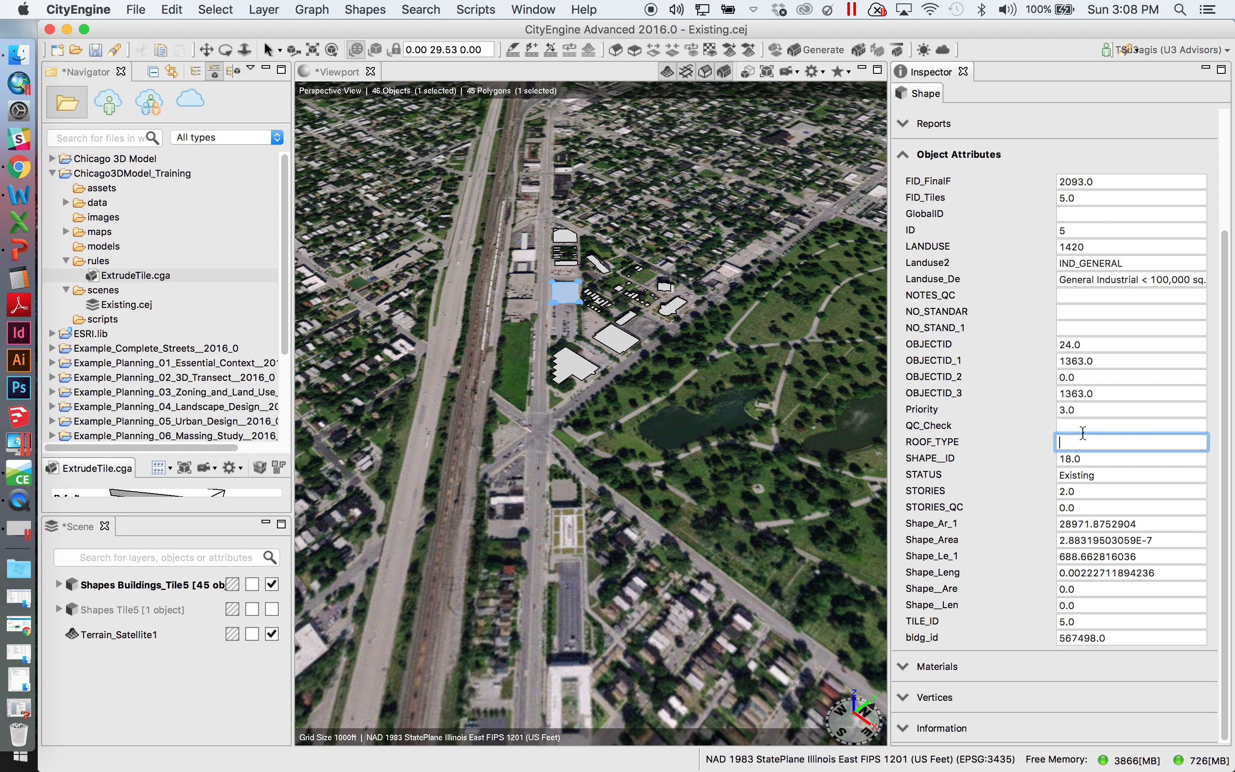
pyautogui.click(1113, 411)
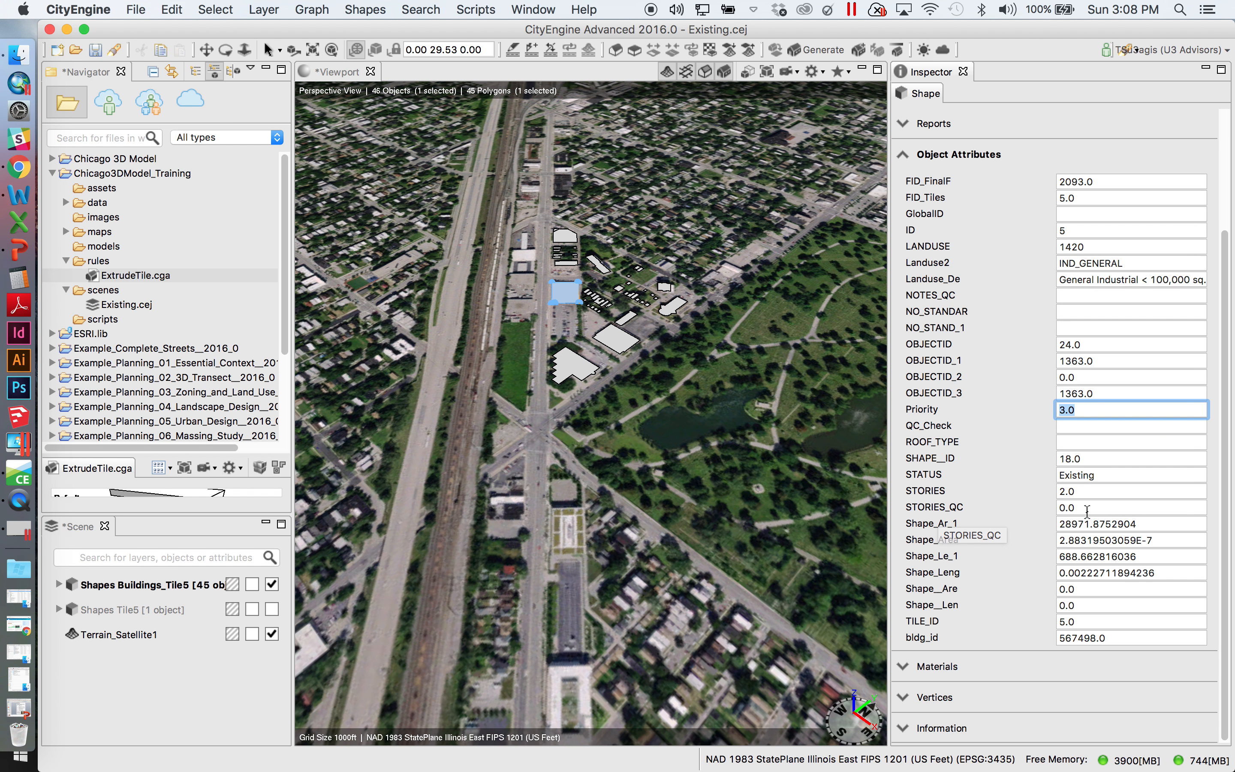
pyautogui.click(1041, 508)
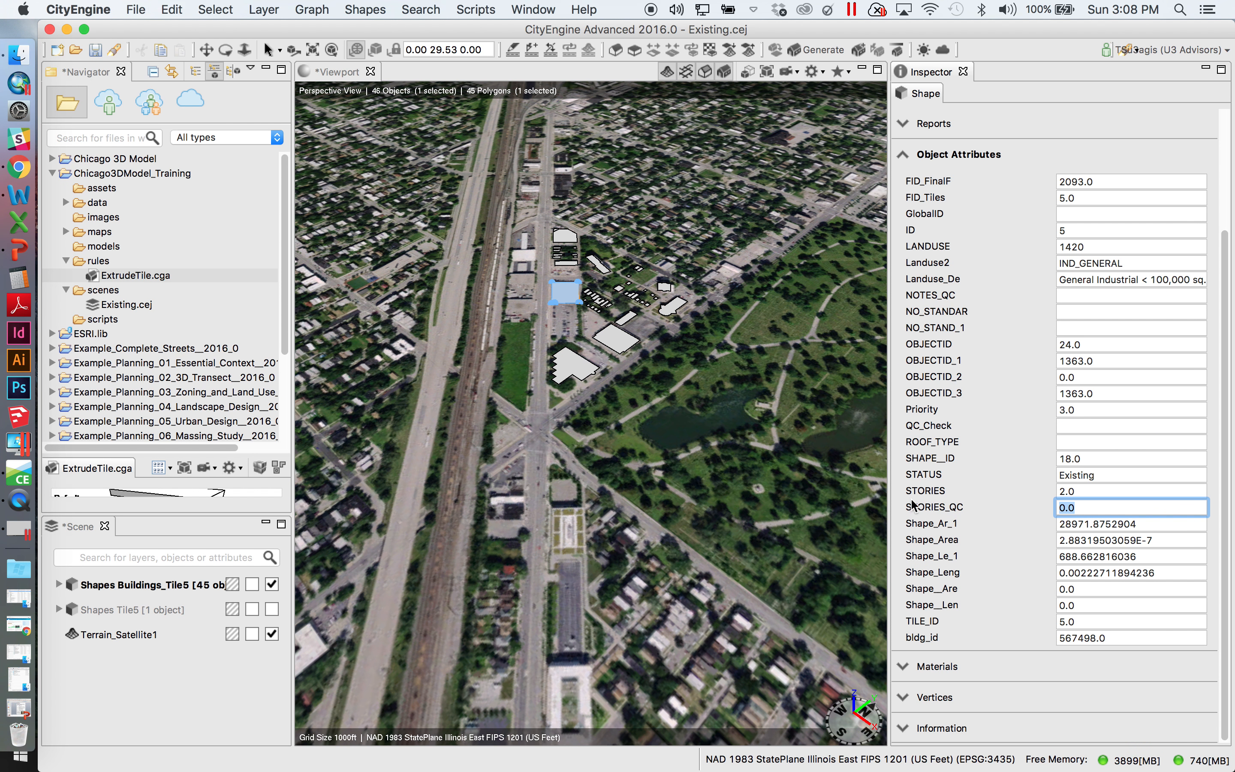
pyautogui.click(1077, 491)
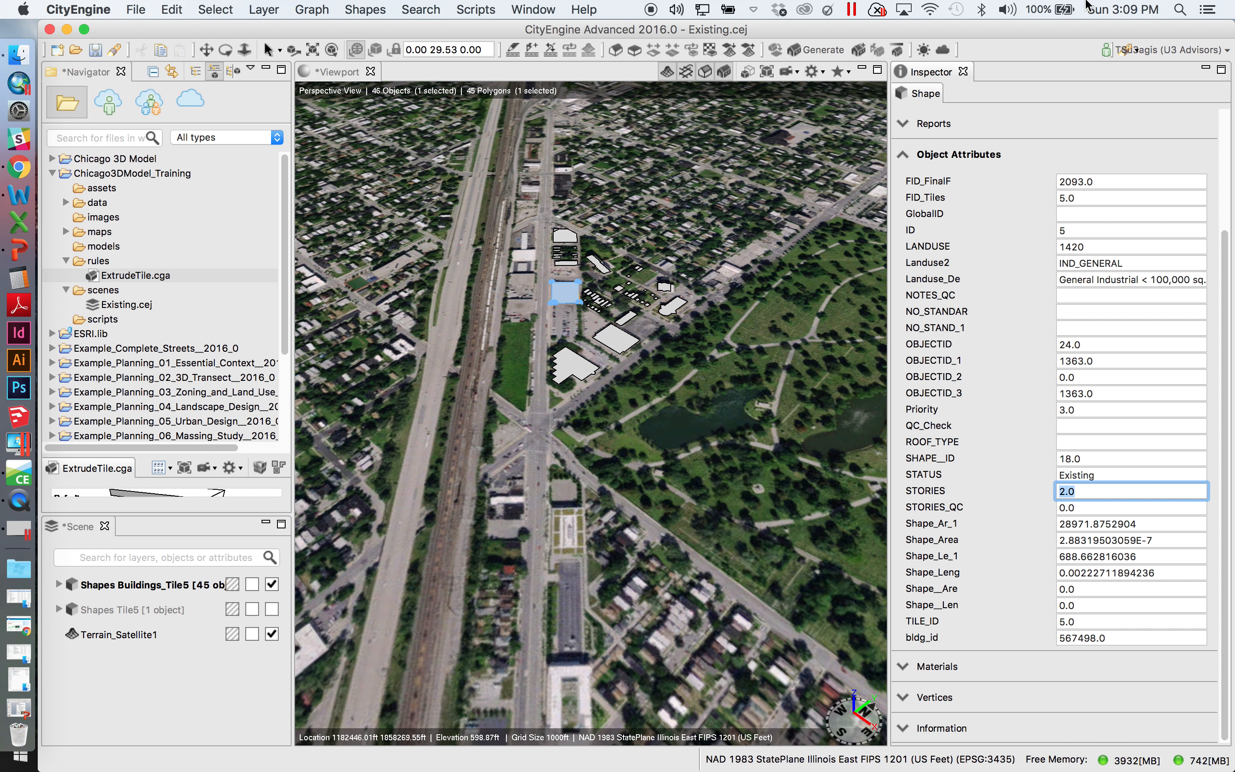
# Step: Collapse the object attributes and select all objects of the Shapes Buildings_Tile5 layer
pyautogui.click(903, 154)
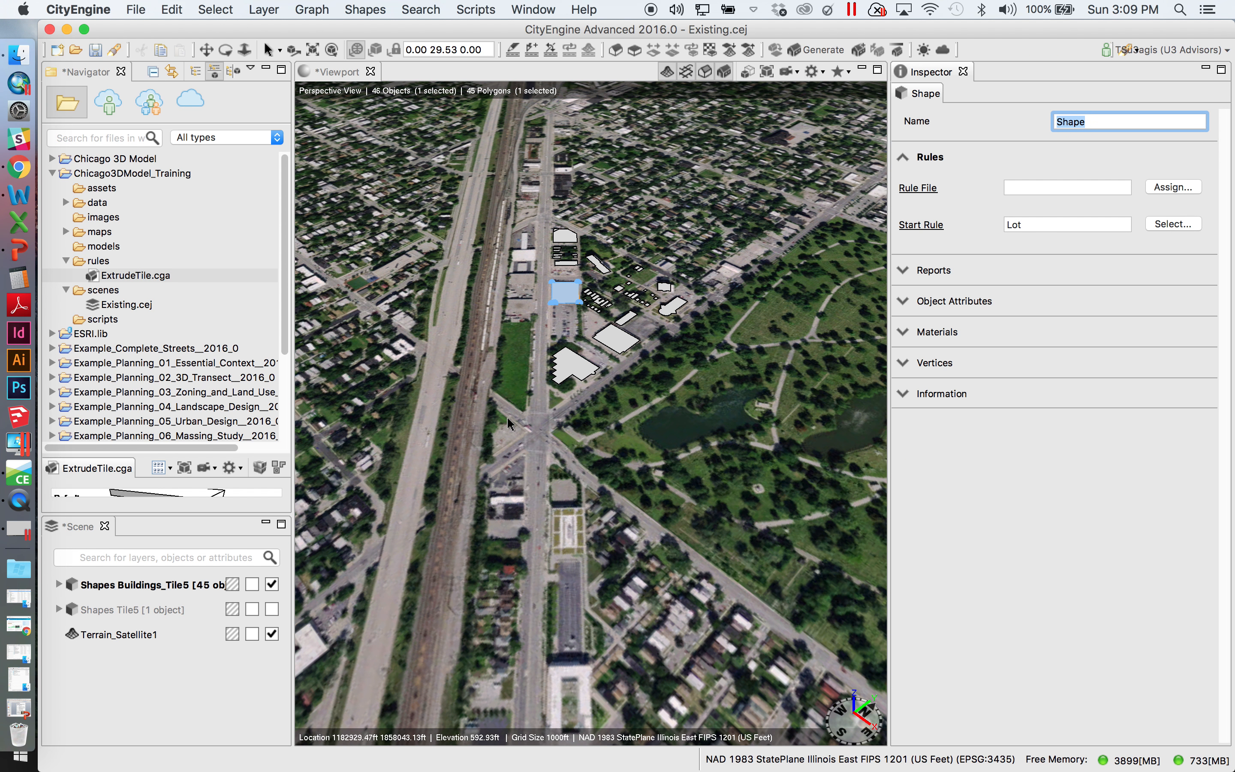
pyautogui.rightClick(201, 585)
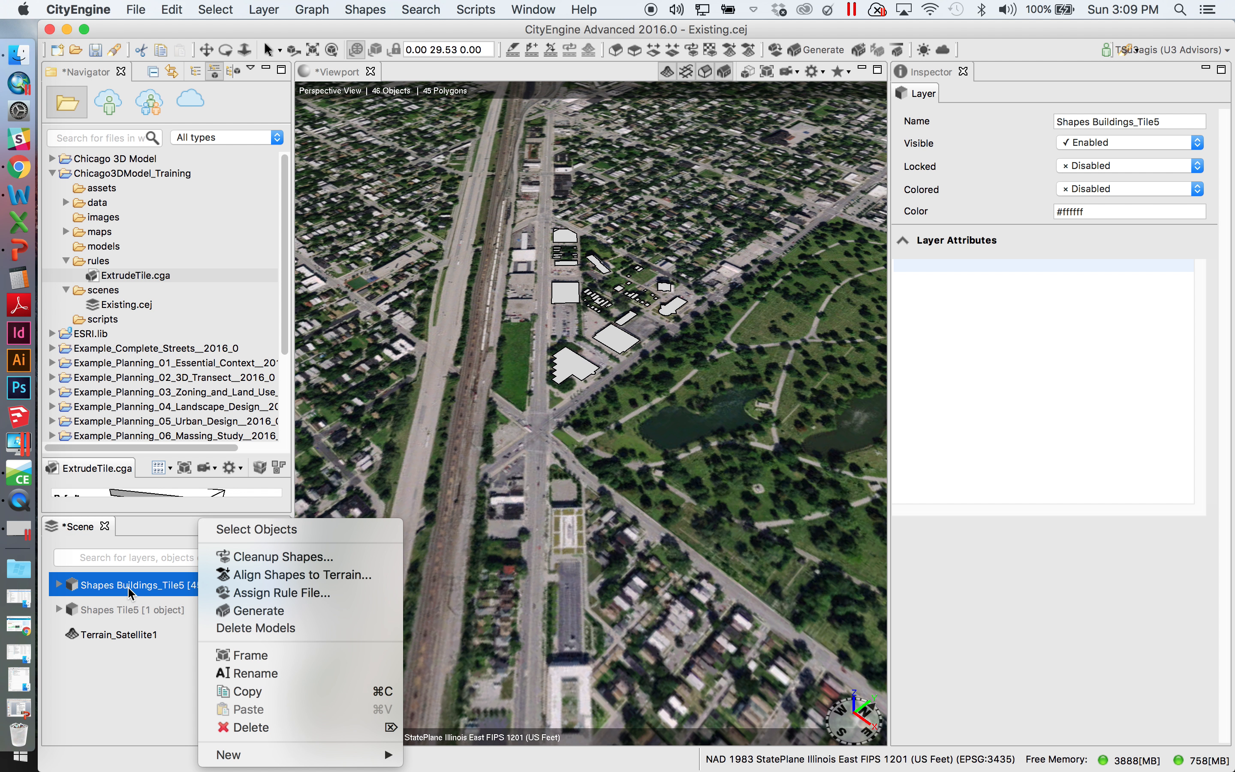
pyautogui.click(248, 531)
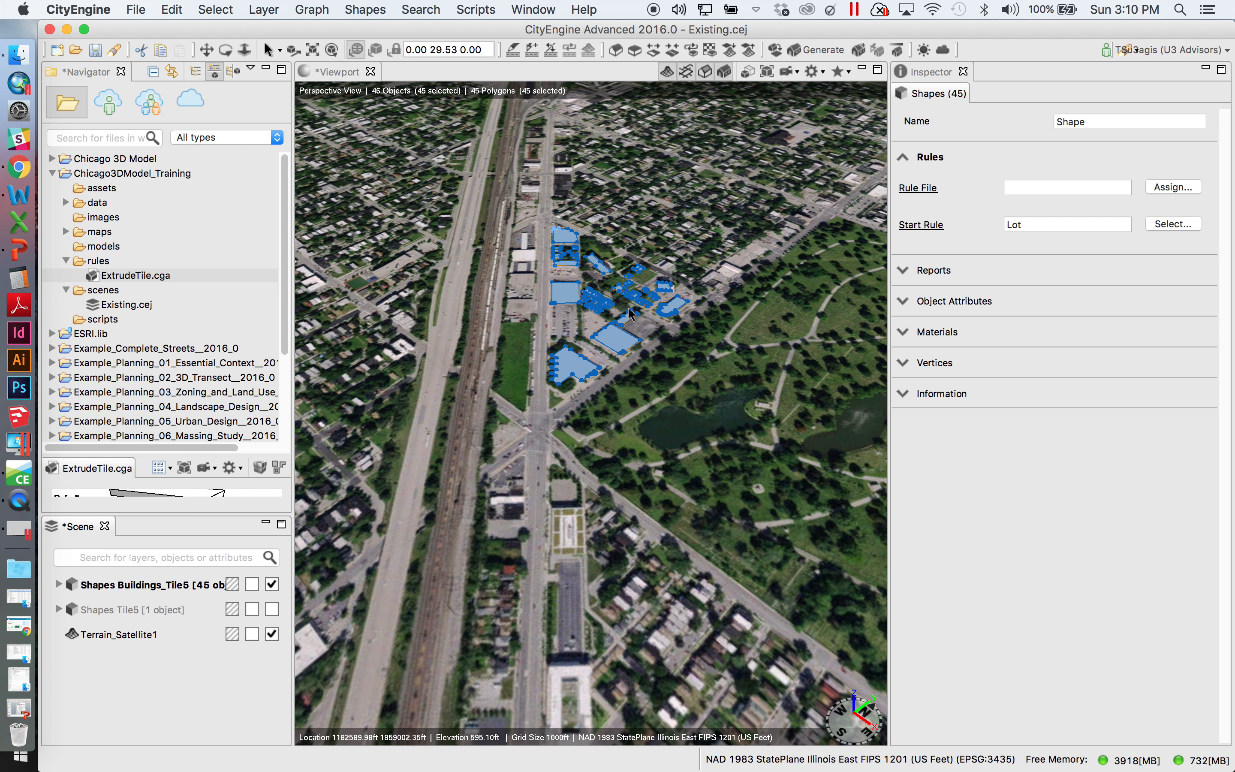
# Step: Create a new CGA rule file named ExtrudeBuildings.cga in the project's rules folder
pyautogui.rightClick(101, 263)
pyautogui.moveTo(123, 266)
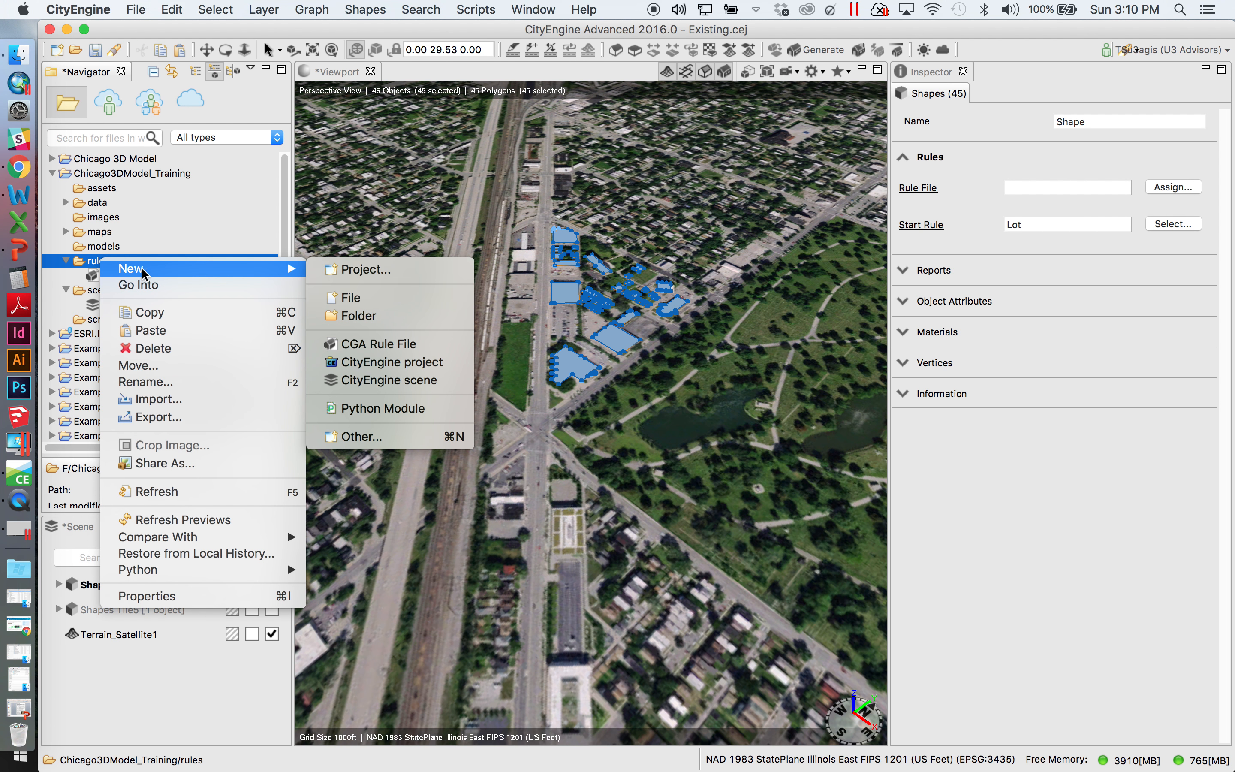
pyautogui.click(400, 347)
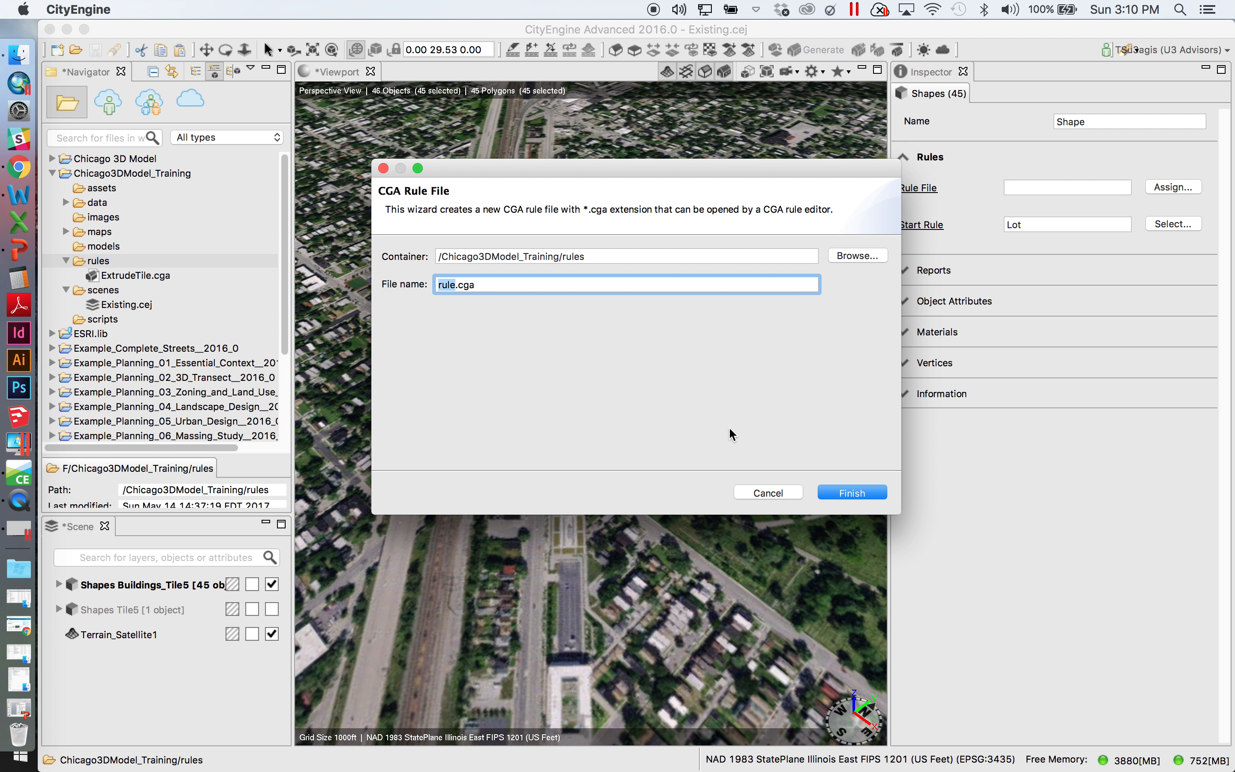
pyautogui.write('ExtrudeBui')
pyautogui.write('ldings')
pyautogui.write('Rule')
pyautogui.press('BackSpace')
pyautogui.press('BackSpace')
pyautogui.press('BackSpace')
pyautogui.press('BackSpace')
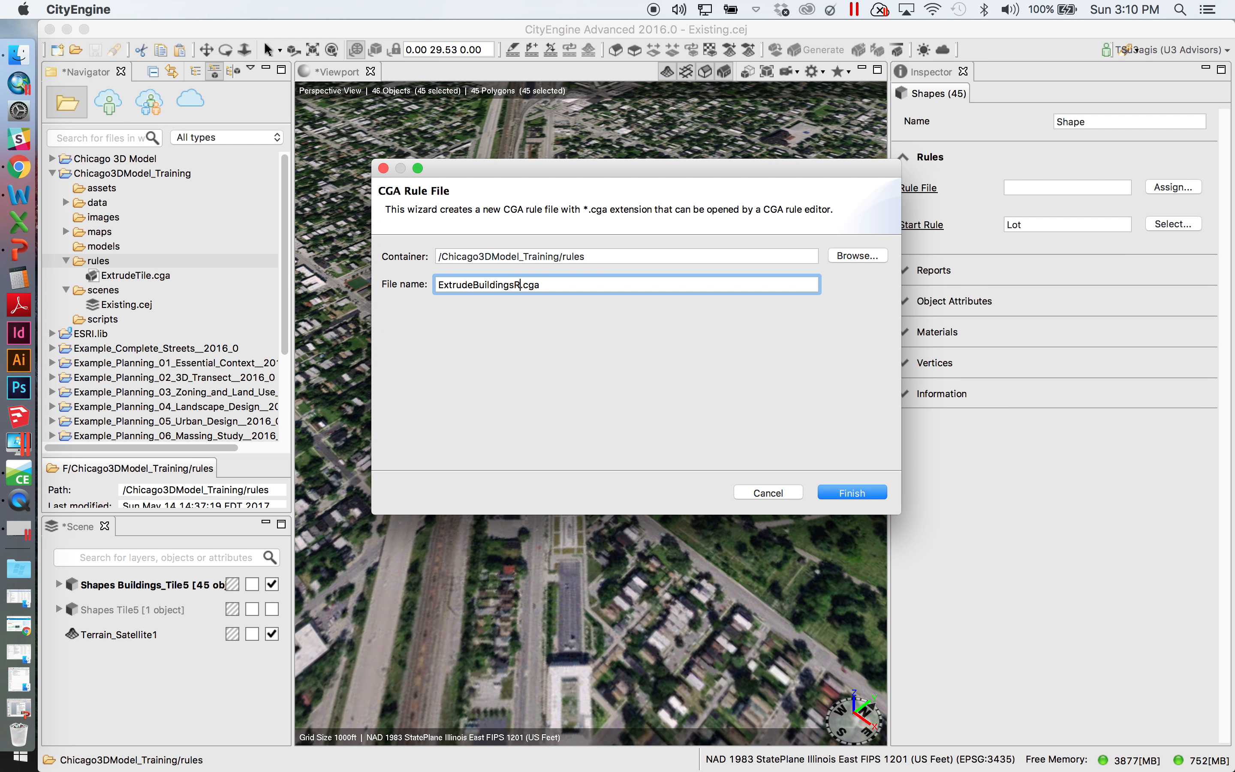
pyautogui.click(861, 493)
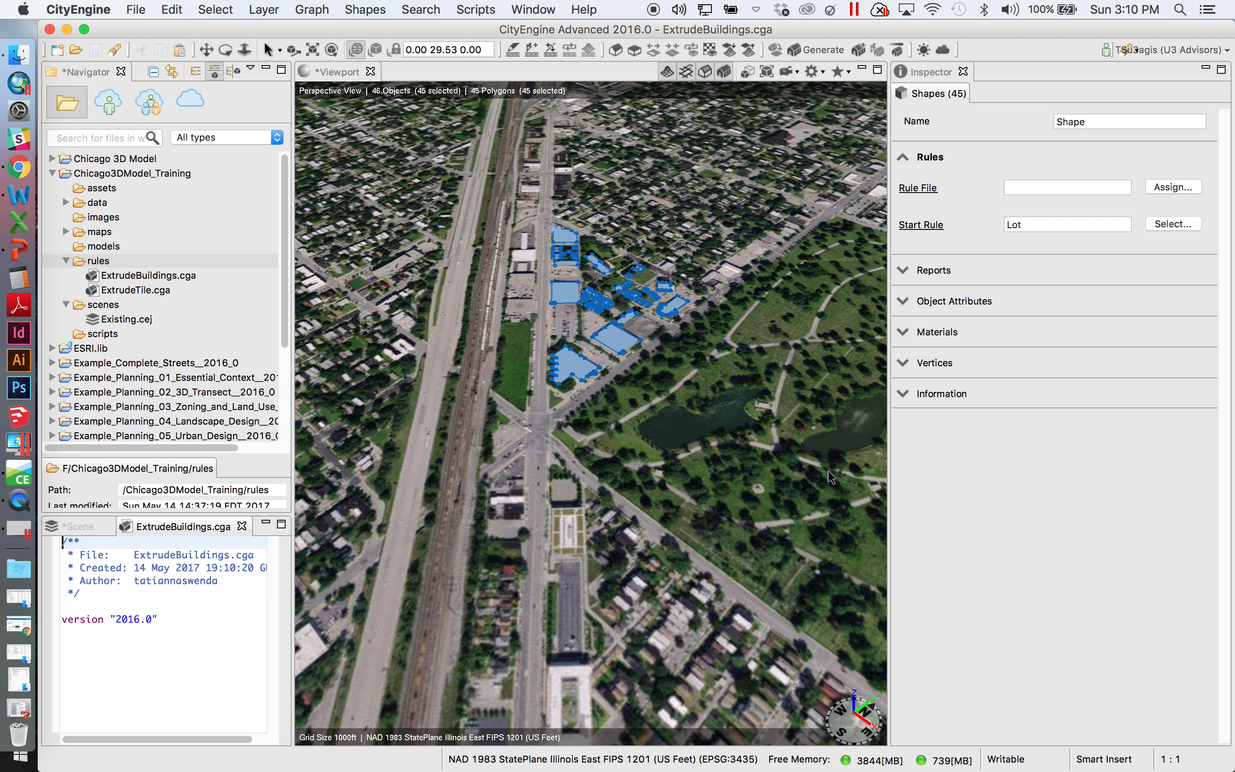
# Step: Add a long comment divider of hash characters below the version line of the rule file
pyautogui.click(113, 656)
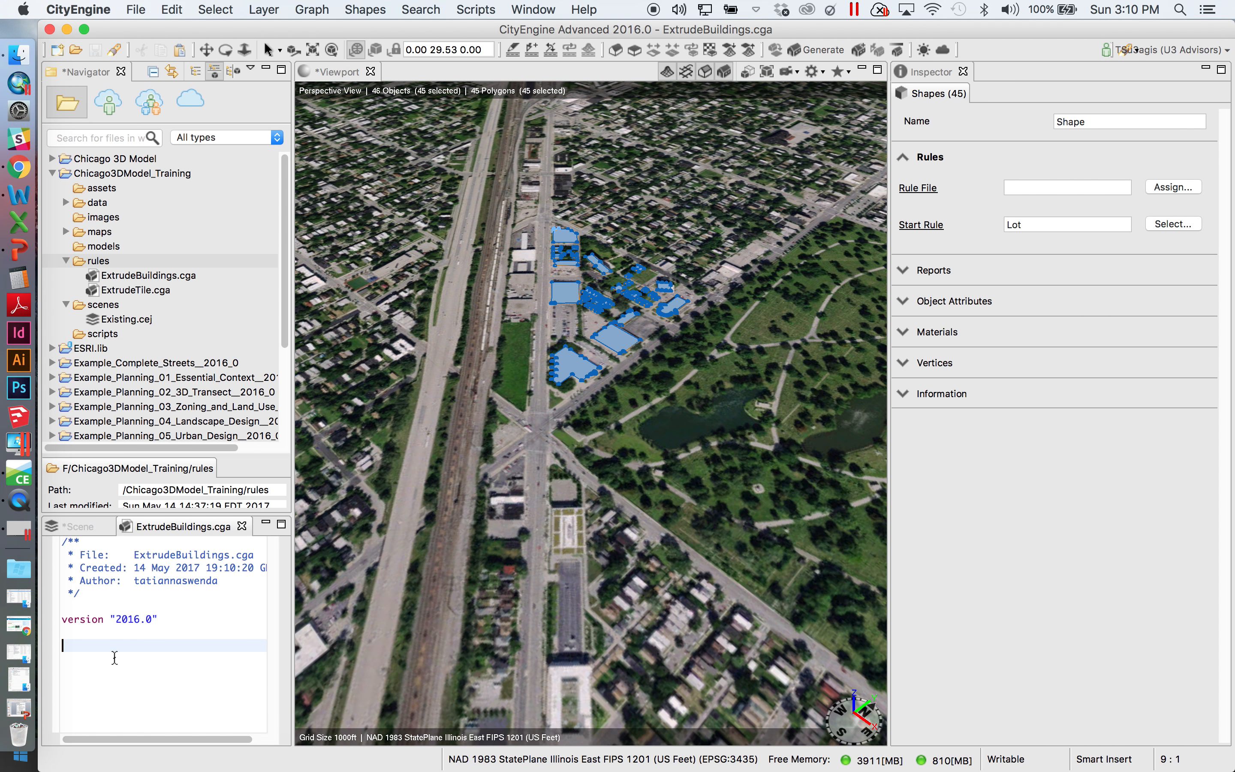
pyautogui.write('###########')
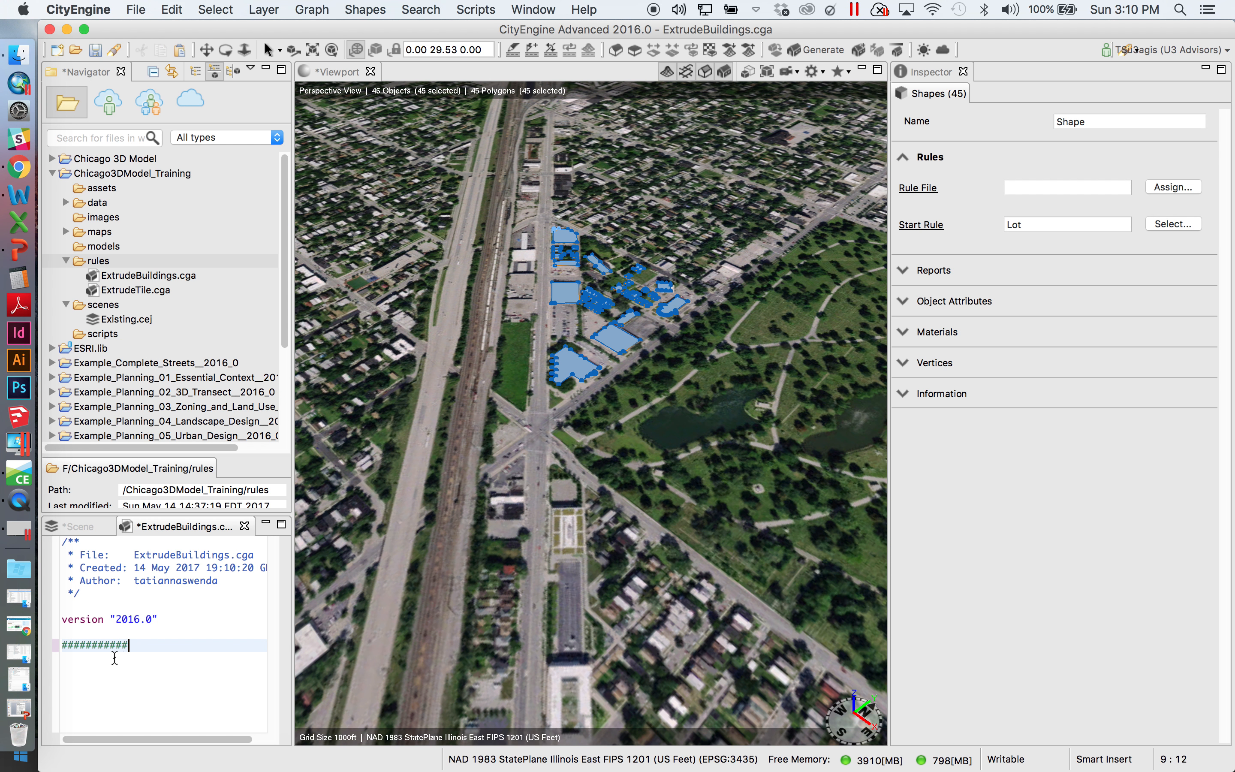
pyautogui.write('##############################')
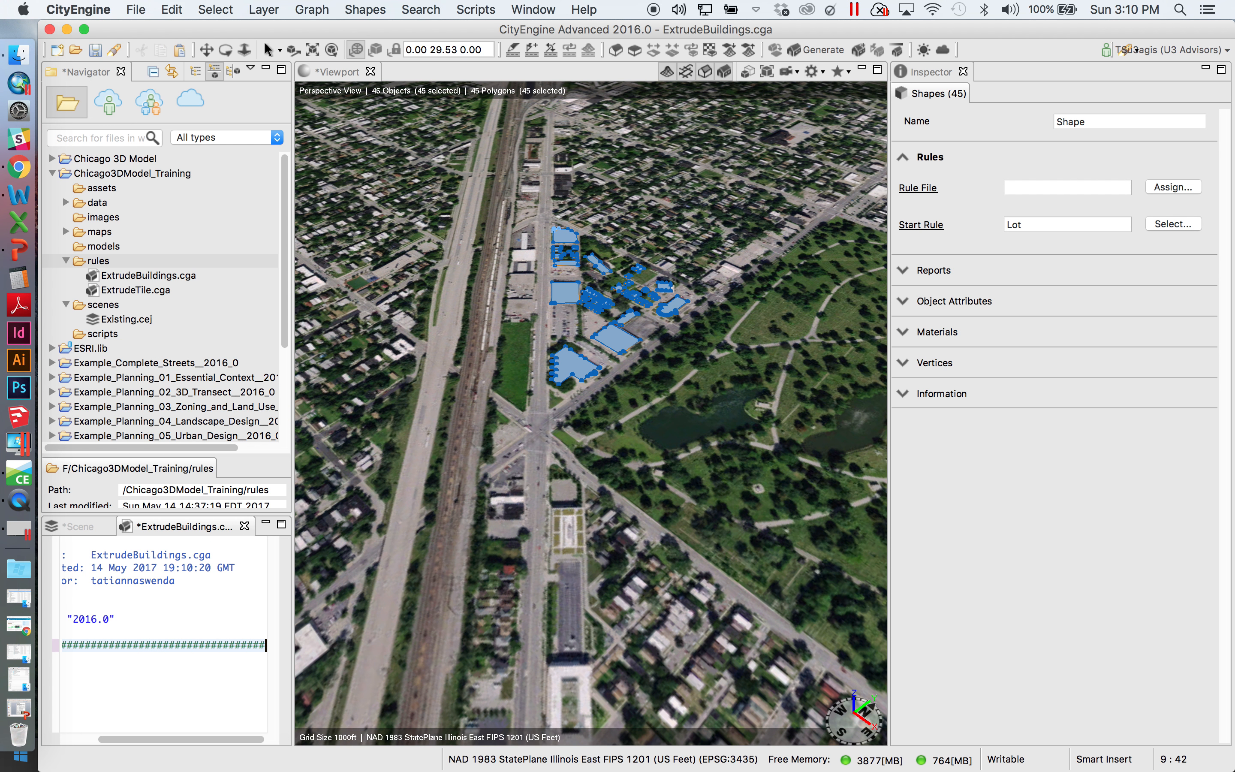
pyautogui.moveTo(117, 740); pyautogui.dragTo(82, 740)
# Step: Insert several blank lines below the divider and add a second divider of hash characters
pyautogui.click(63, 676)
pyautogui.press('Return')
pyautogui.press('Return')
pyautogui.press('Return')
pyautogui.press('Return')
pyautogui.press('Return')
pyautogui.press('Return')
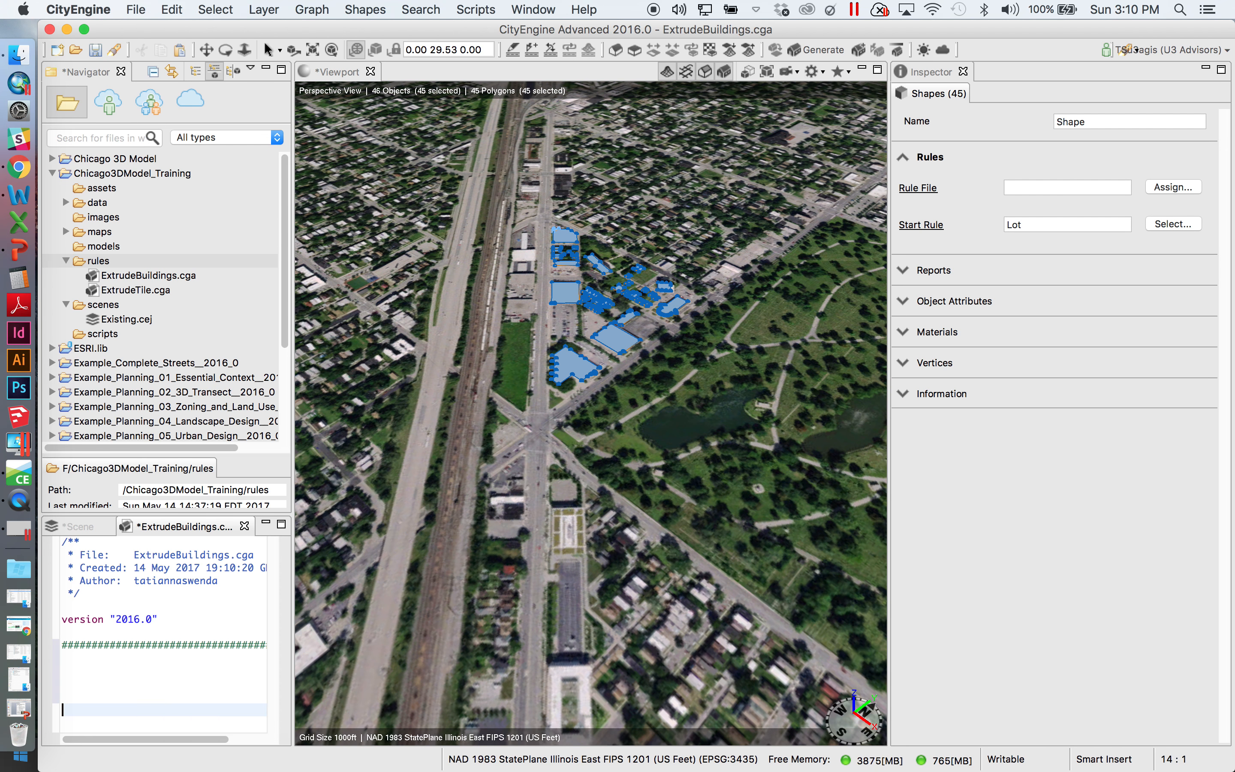
pyautogui.write('#####')
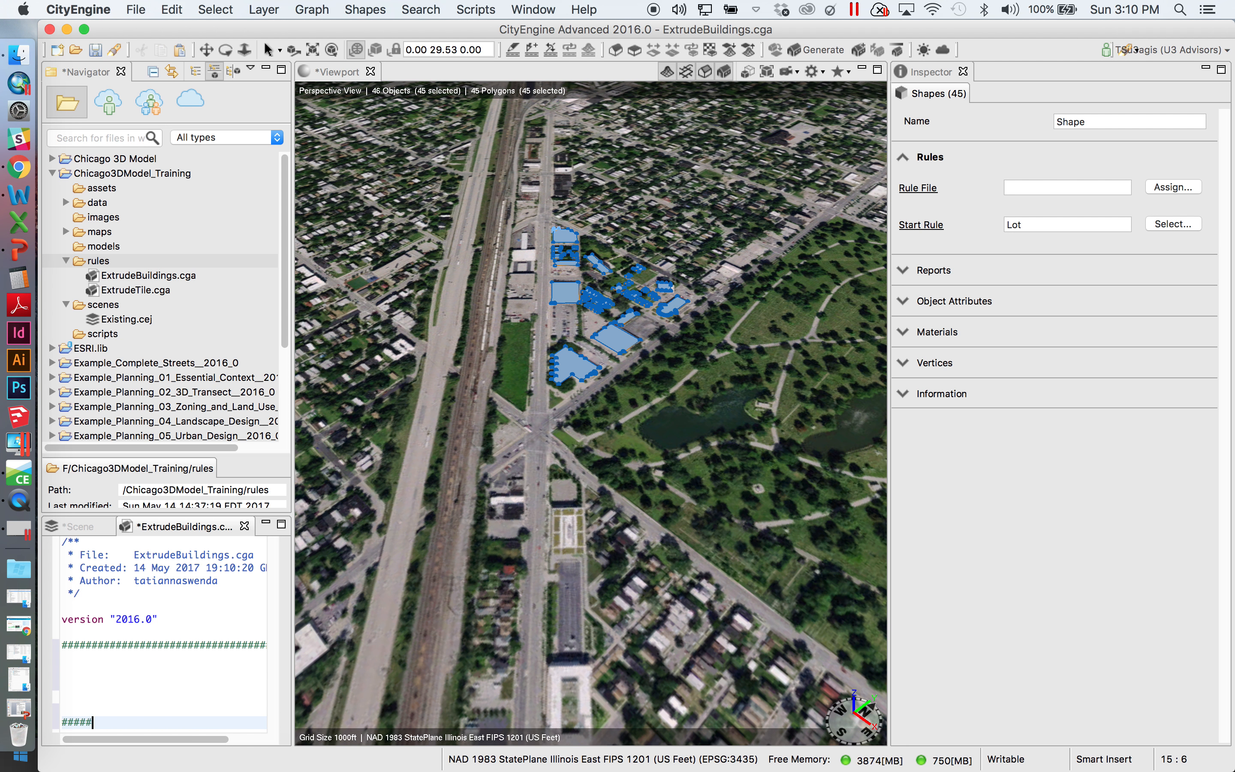
pyautogui.write('#################################')
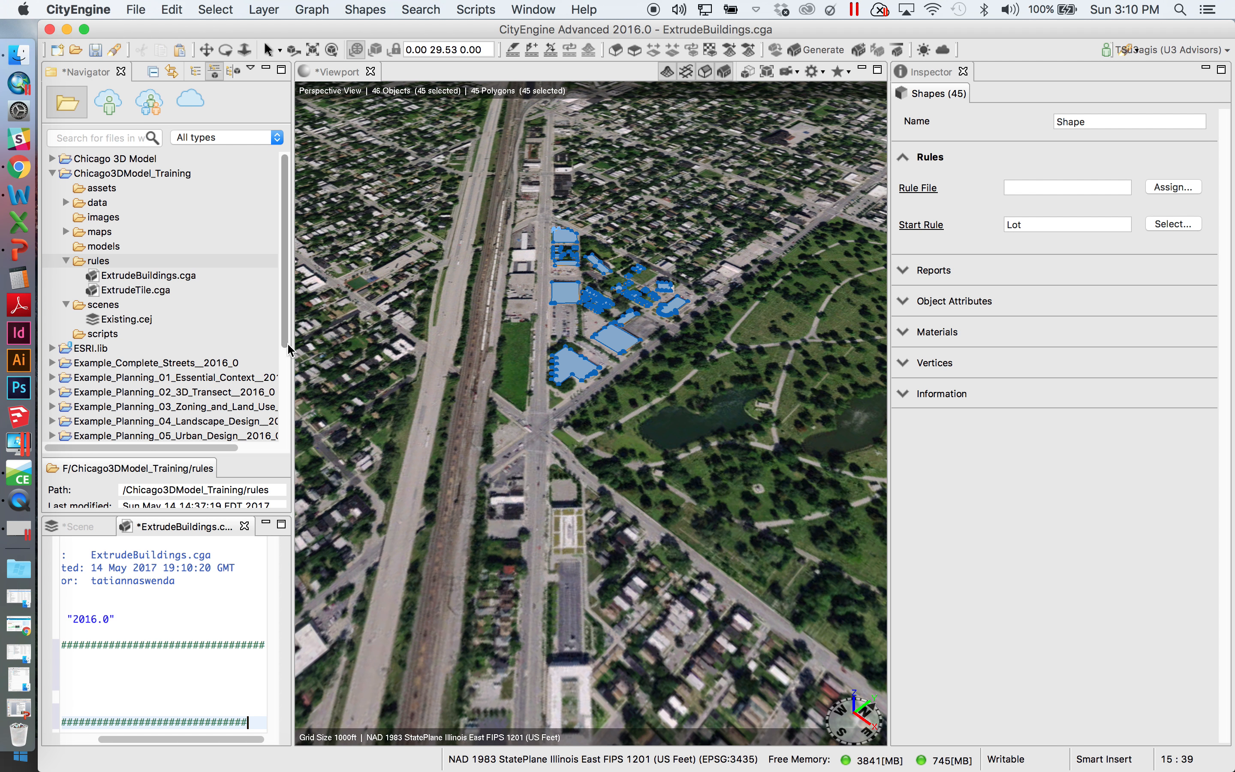
# Step: Enlarge the rule editor in both directions and extend the second hash divider to the length of the first
pyautogui.moveTo(292, 352); pyautogui.dragTo(444, 368)
pyautogui.moveTo(521, 376); pyautogui.dragTo(586, 388)
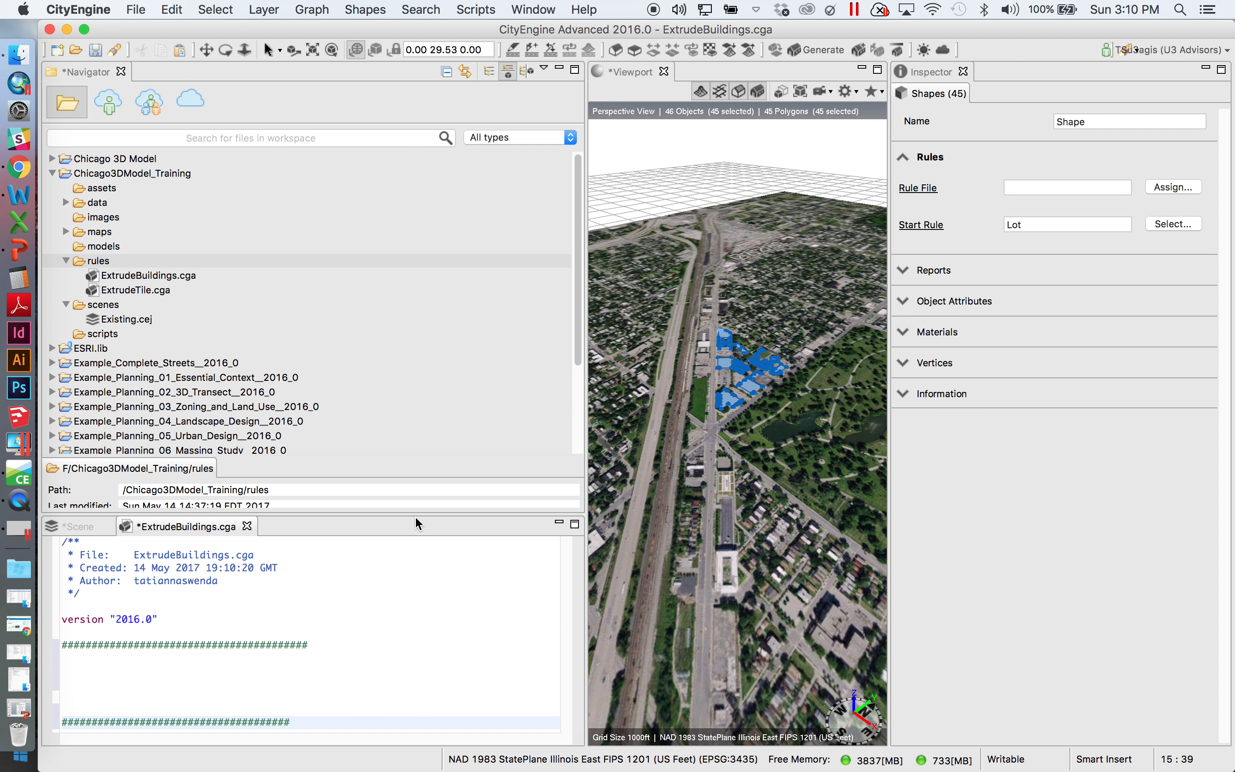
pyautogui.moveTo(415, 515); pyautogui.dragTo(434, 292)
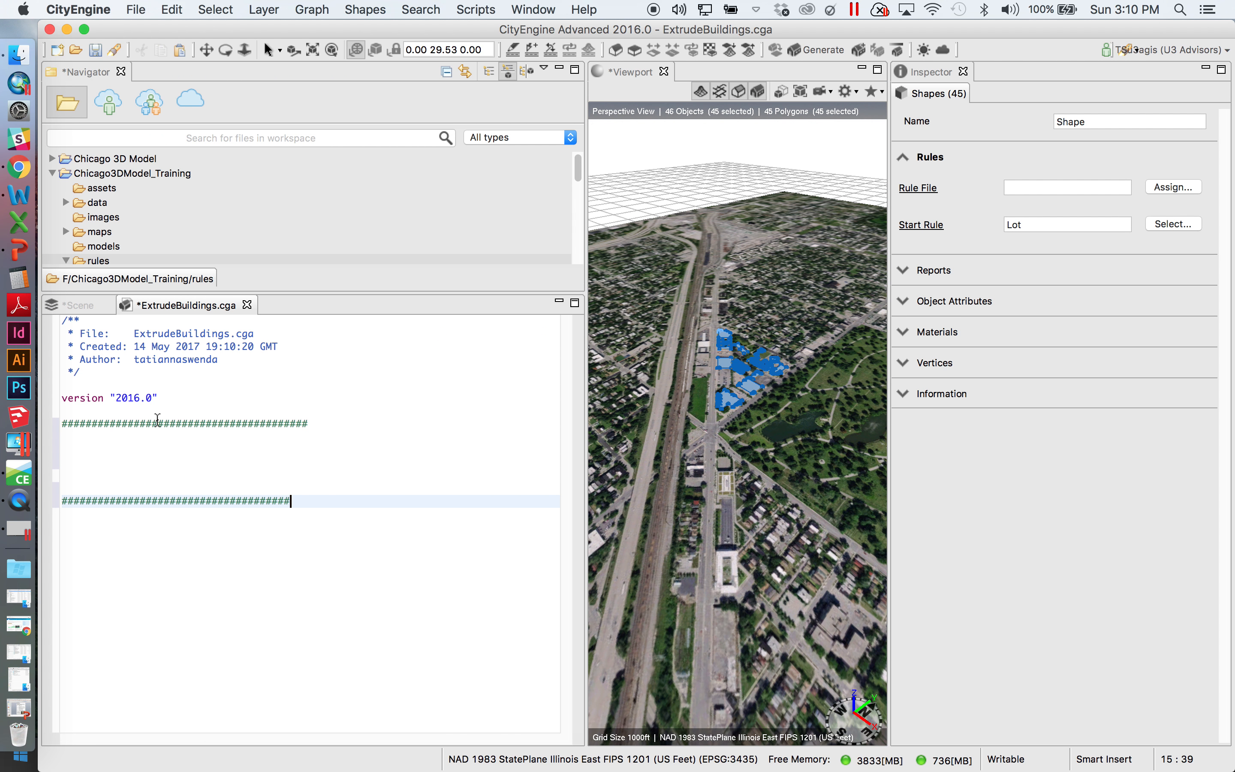
pyautogui.write('###')
# Step: Start an attr declaration between the two dividers and expand the selected buildings' object attributes to look up the field name
pyautogui.click(113, 437)
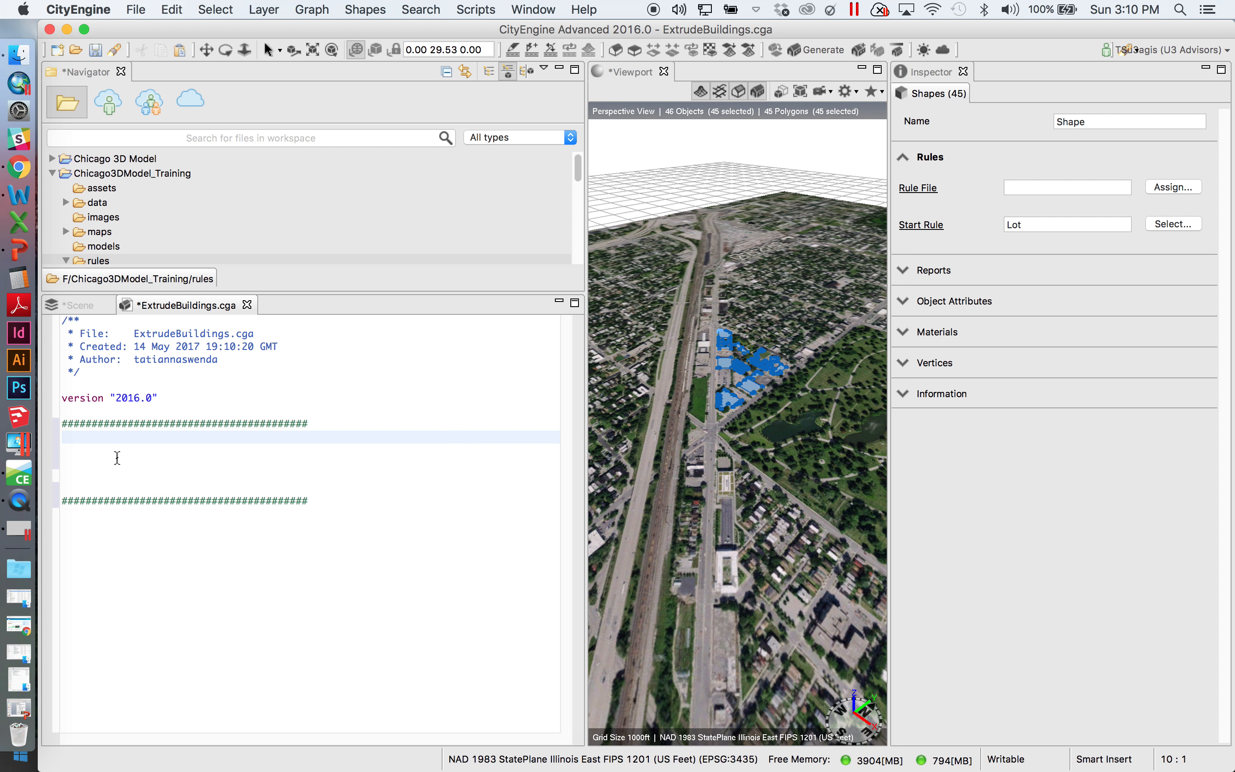
pyautogui.press('Return')
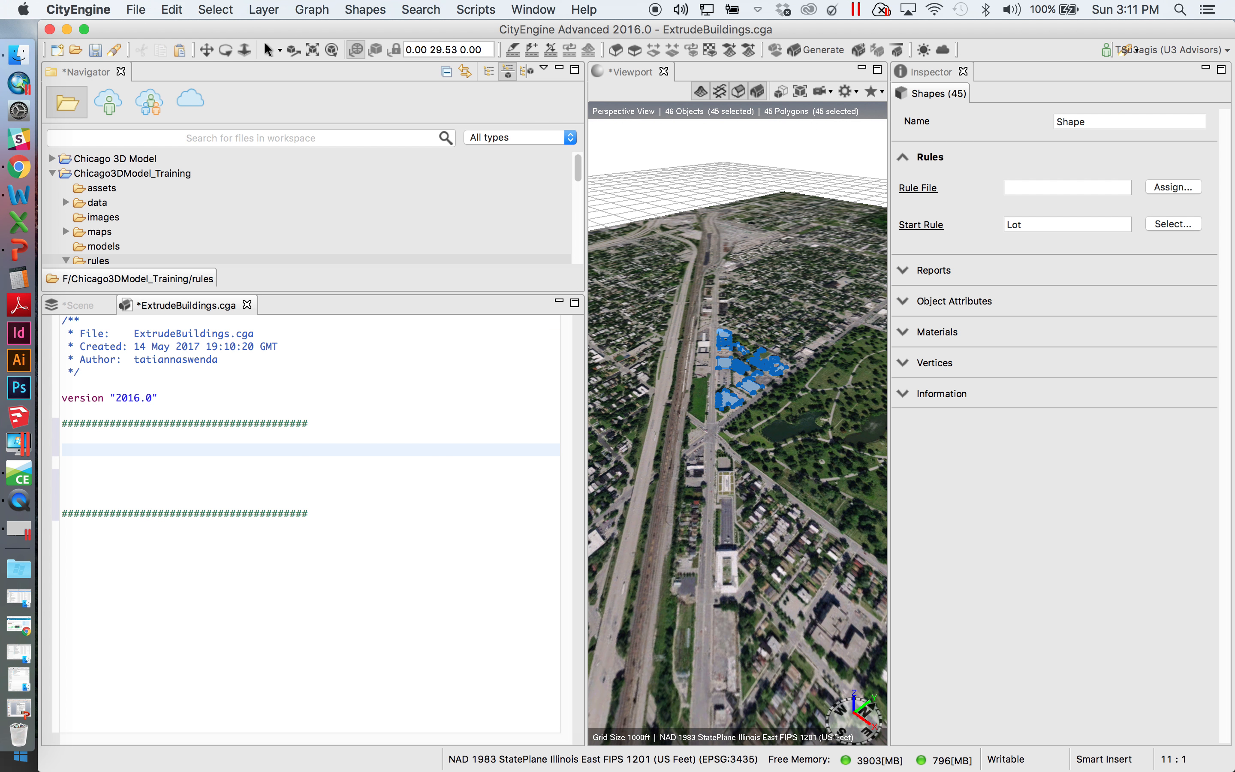
pyautogui.write('attr')
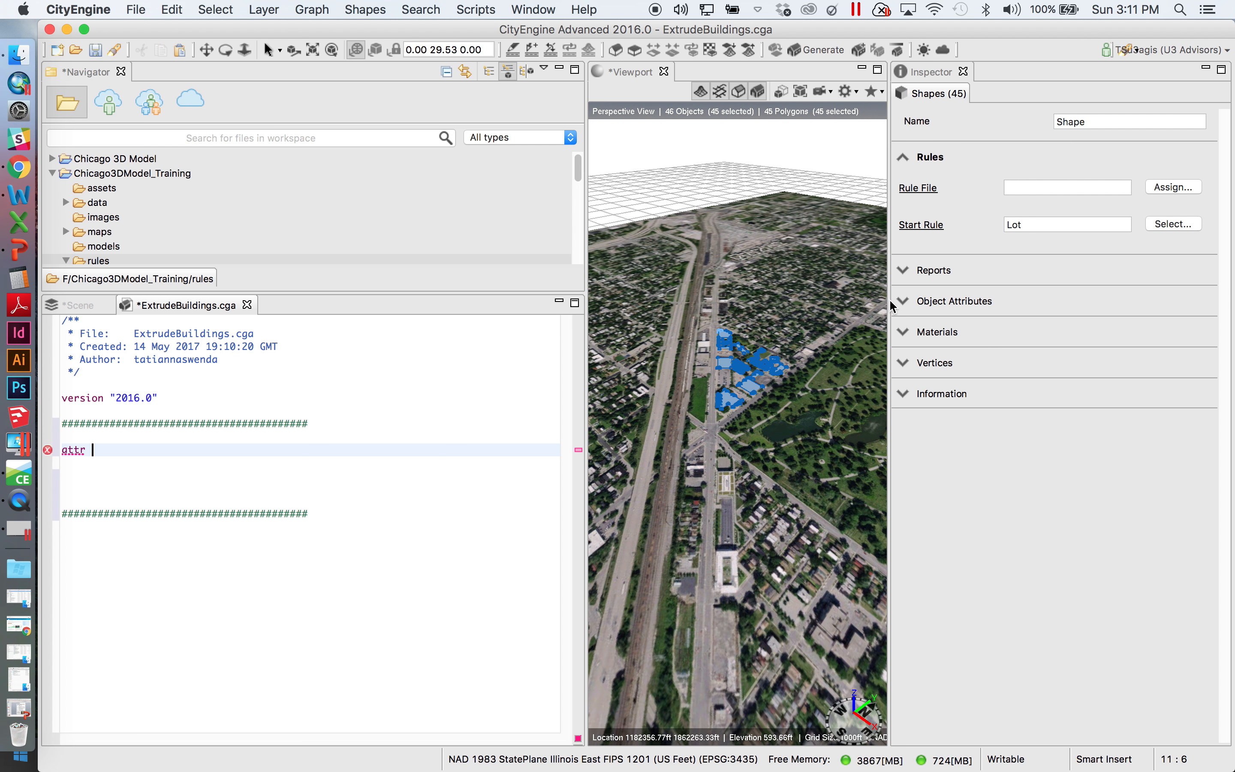
pyautogui.click(903, 301)
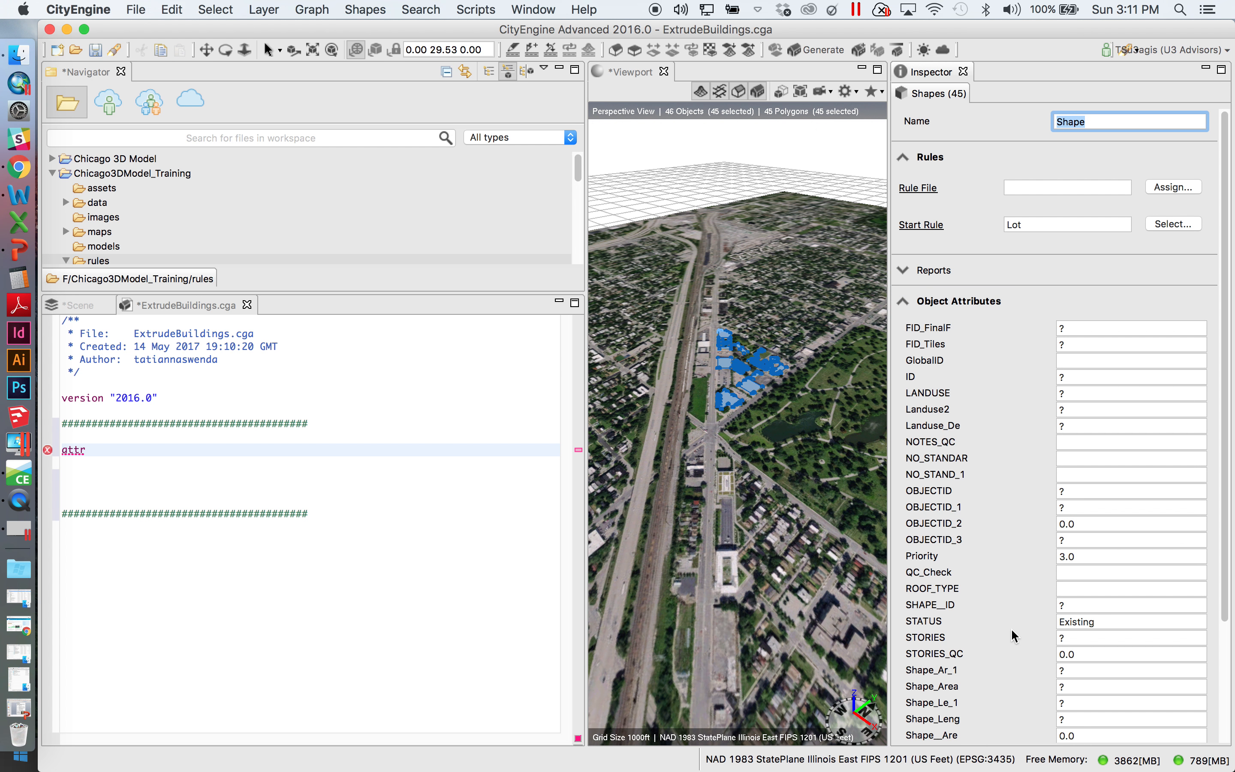
pyautogui.scroll(-3, 1015, 635)
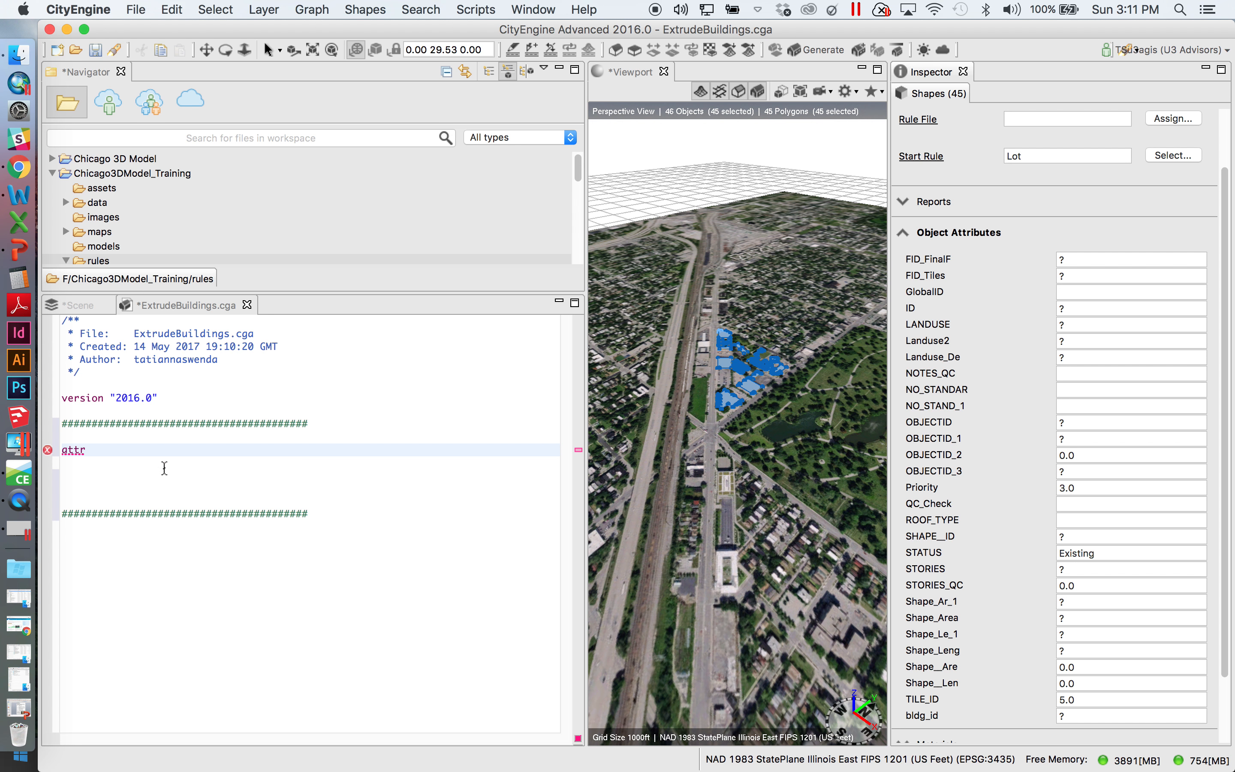
# Step: Complete the declaration as attr STORIES = (1, 100)
pyautogui.click(129, 450)
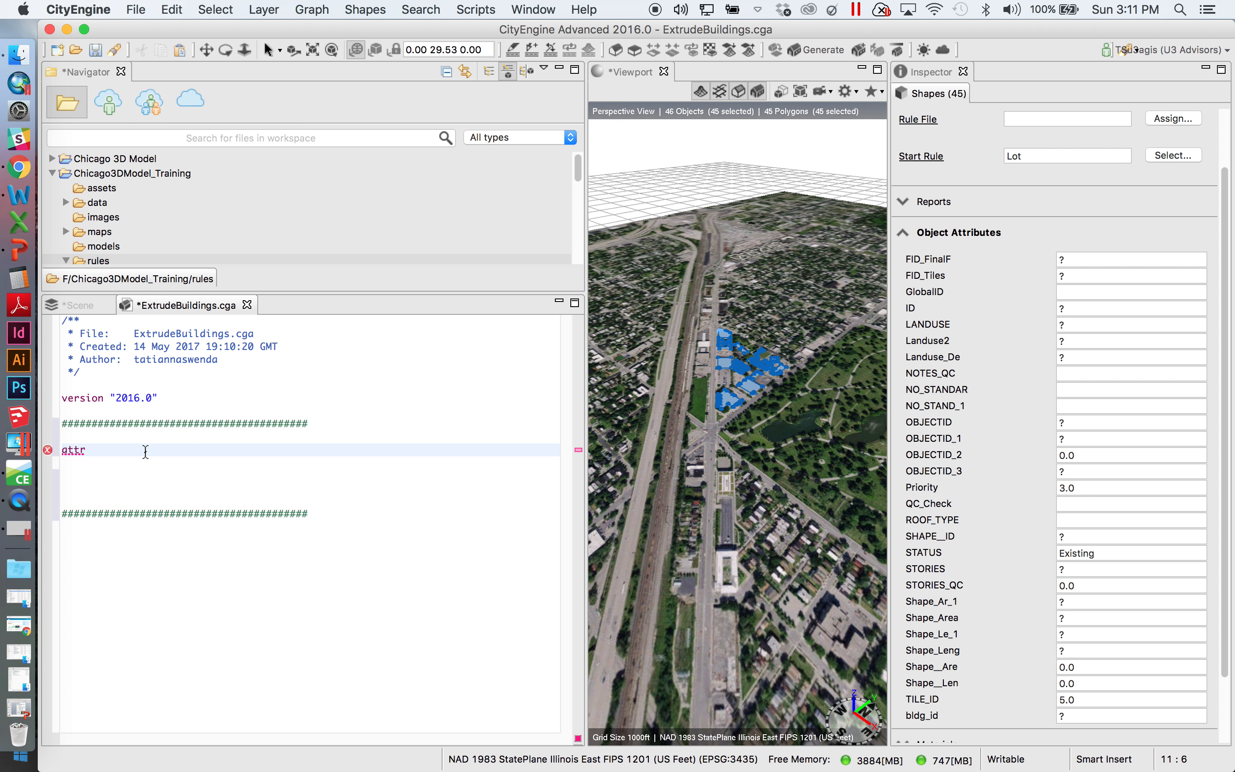
pyautogui.write('STORIES')
pyautogui.write('= ')
pyautogui.write('0')
pyautogui.press('BackSpace')
pyautogui.write('(1, 100')
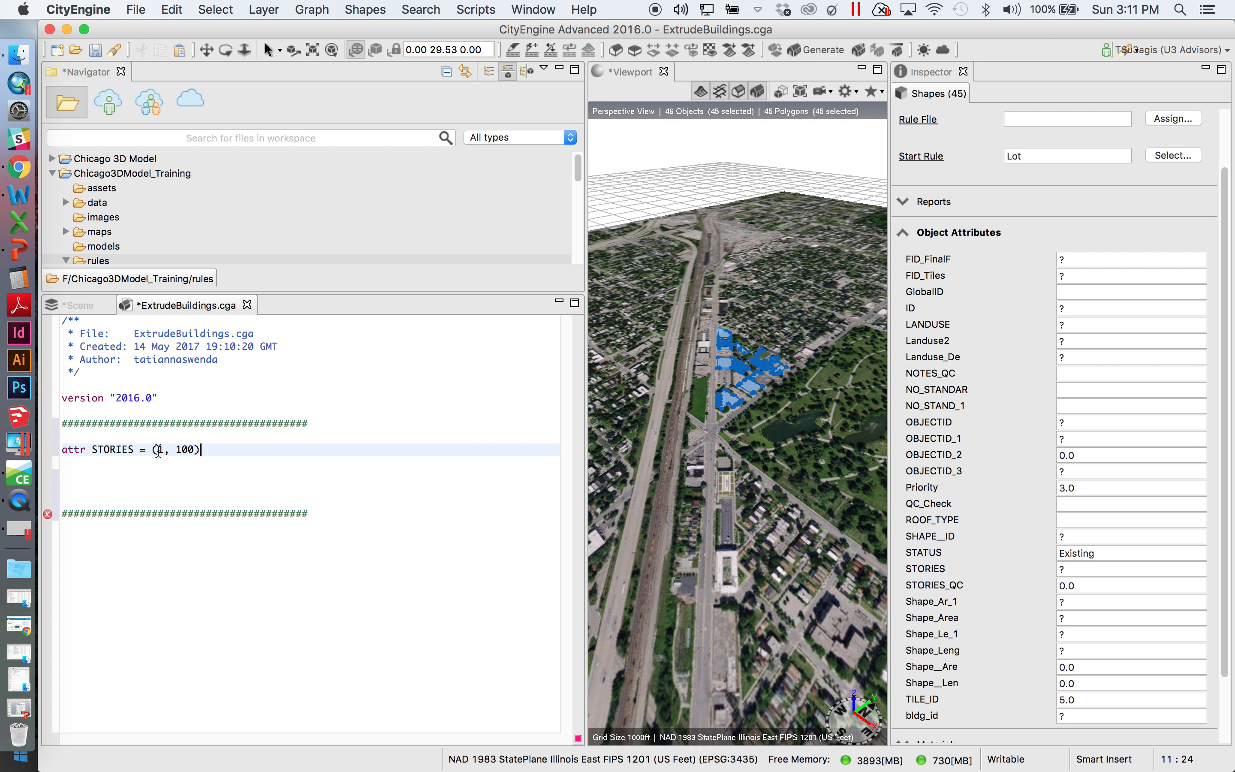
# Step: Insert the rand function before the value range so the line reads attr STORIES = rand (1, 100)
pyautogui.click(142, 471)
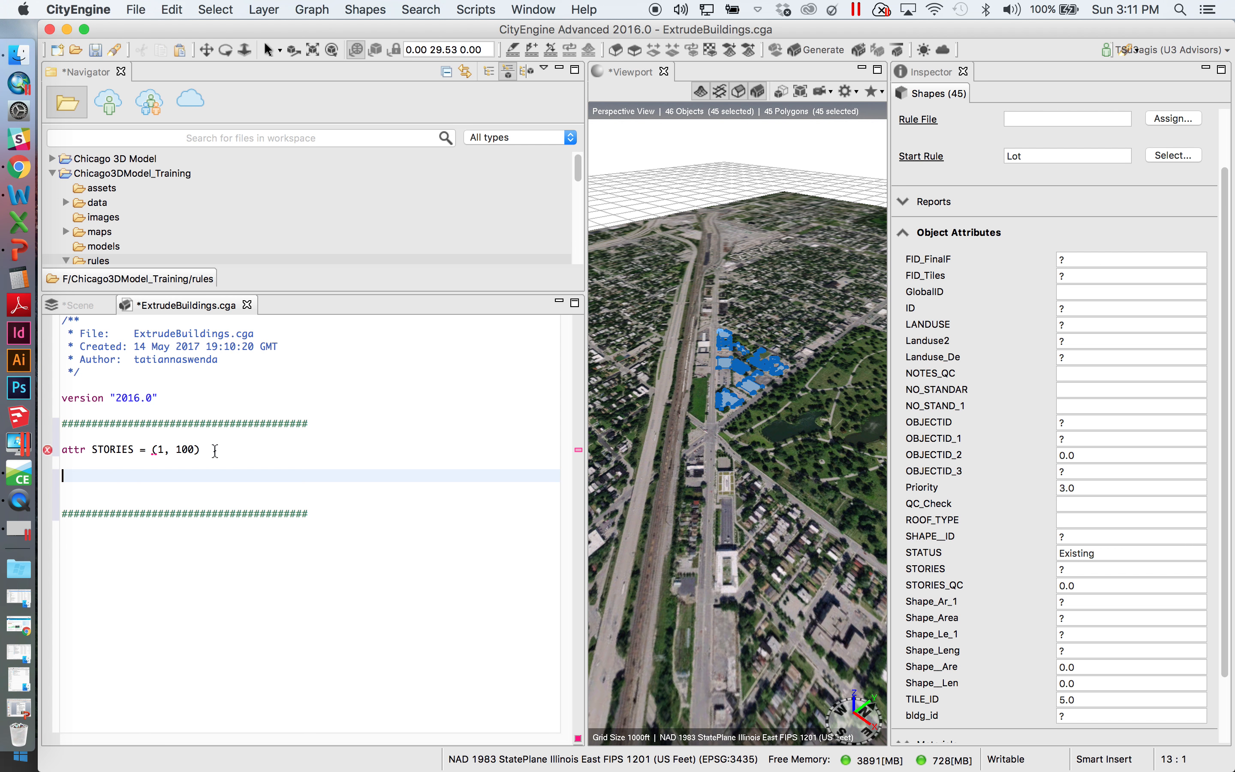
pyautogui.click(214, 452)
pyautogui.click(158, 450)
pyautogui.press('Left')
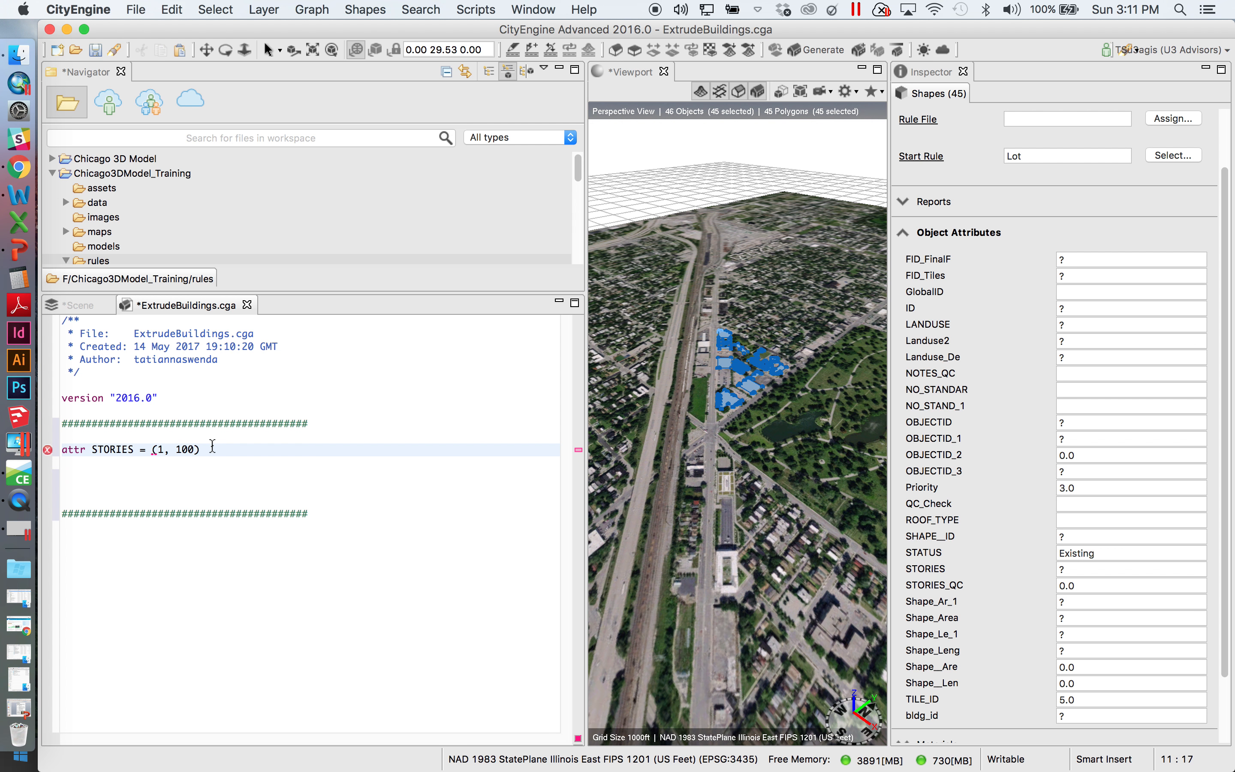
pyautogui.write('rand')
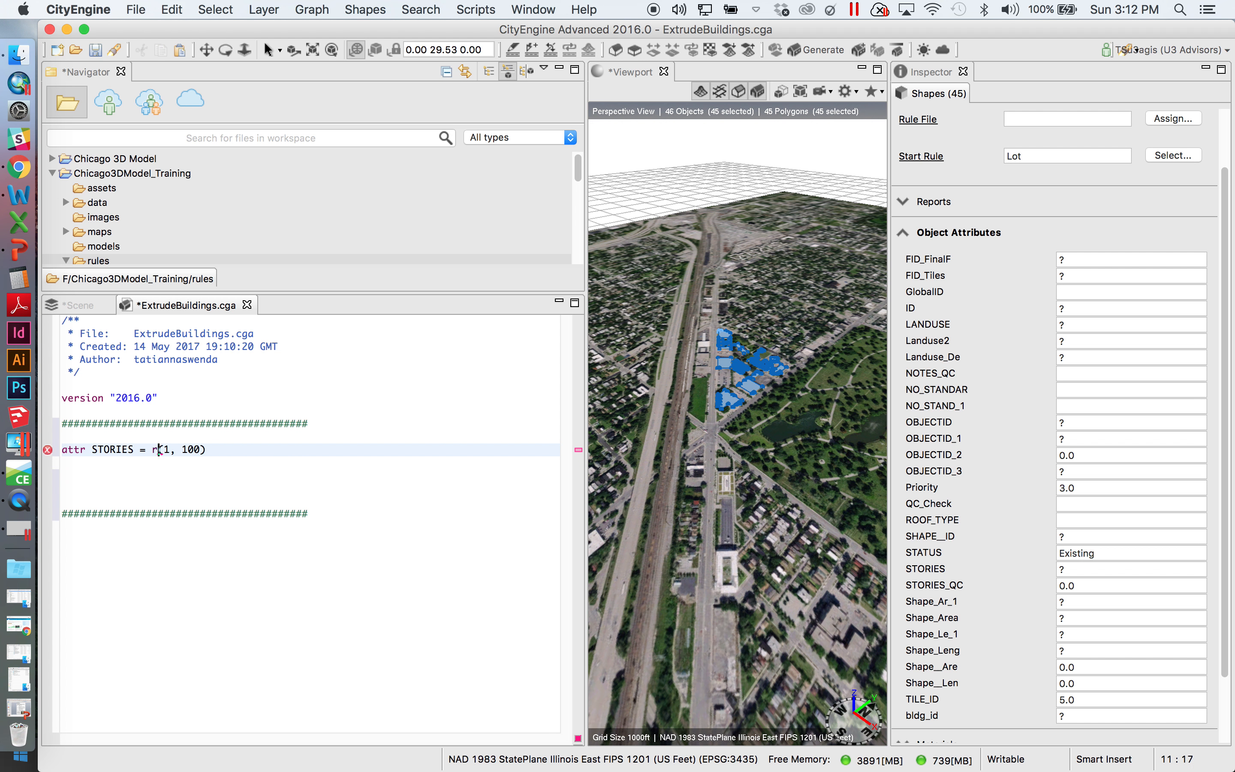
pyautogui.click(250, 495)
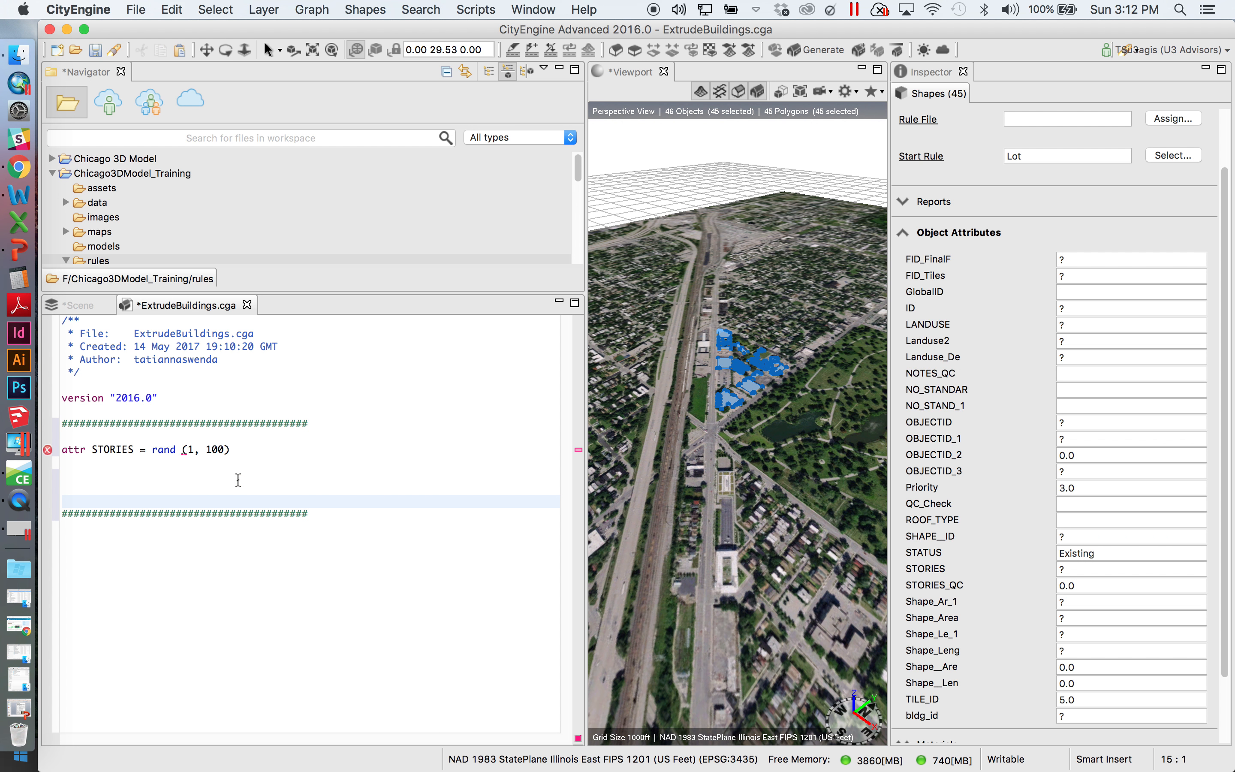
pyautogui.press('Up')
pyautogui.press('Up')
pyautogui.press('Up')
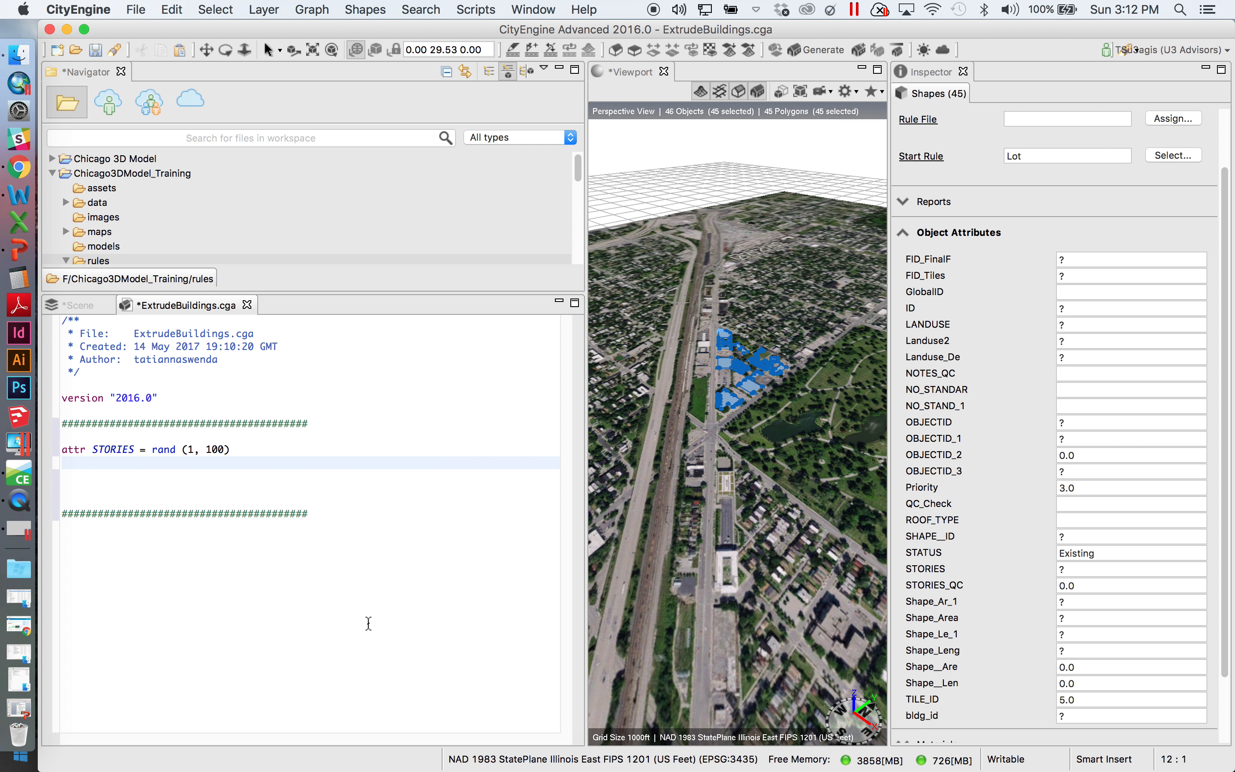
# Step: Add two empty lines below the second divider and remove one blank line above it
pyautogui.click(368, 623)
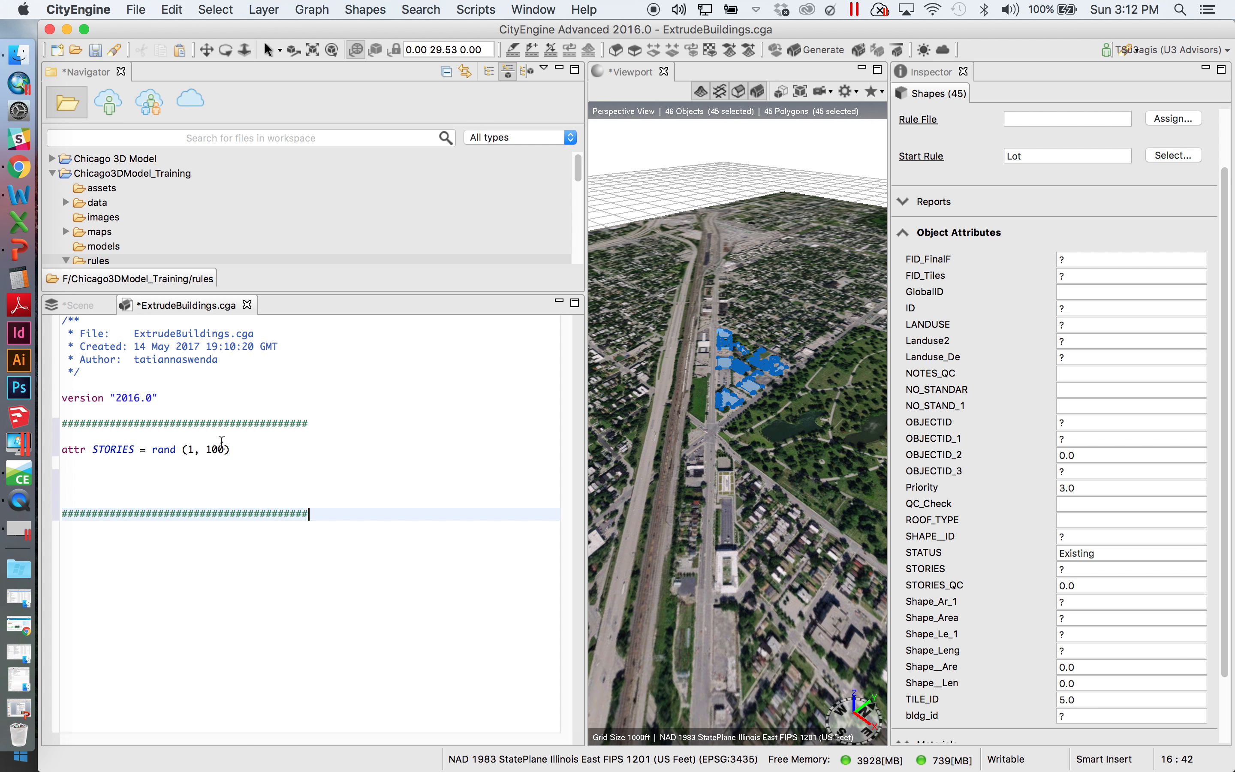
pyautogui.click(235, 450)
pyautogui.click(268, 547)
pyautogui.press('Return')
pyautogui.press('Return')
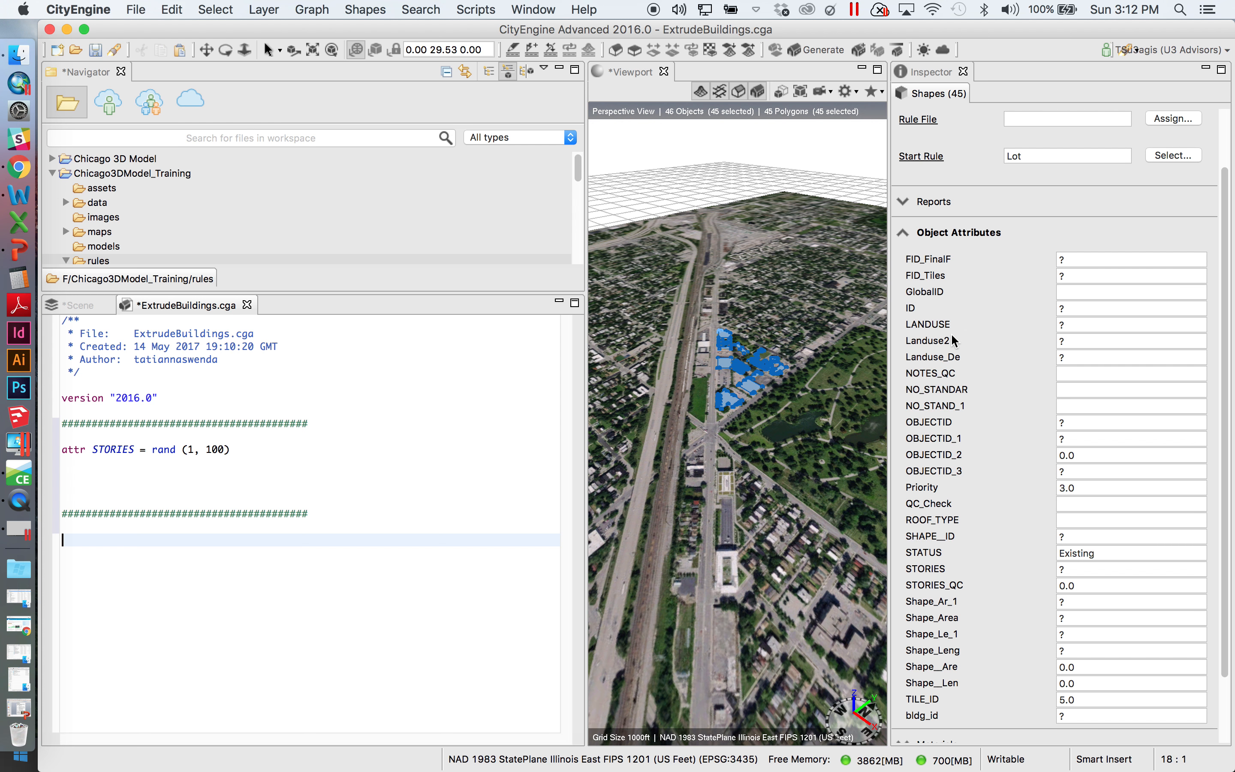
pyautogui.click(73, 501)
pyautogui.press('BackSpace')
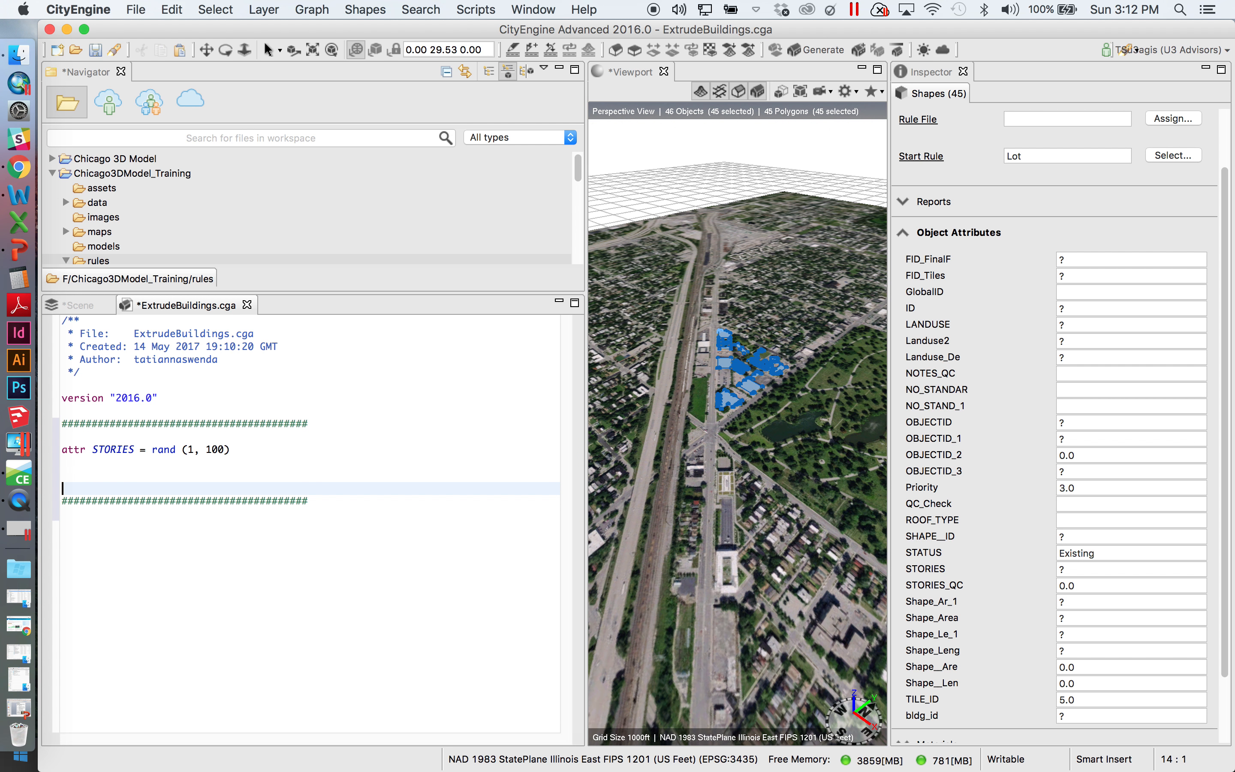
# Step: Write a Shape --> rule below the second divider, with the indented operation extrude (STORIES 4.3)
pyautogui.click(176, 587)
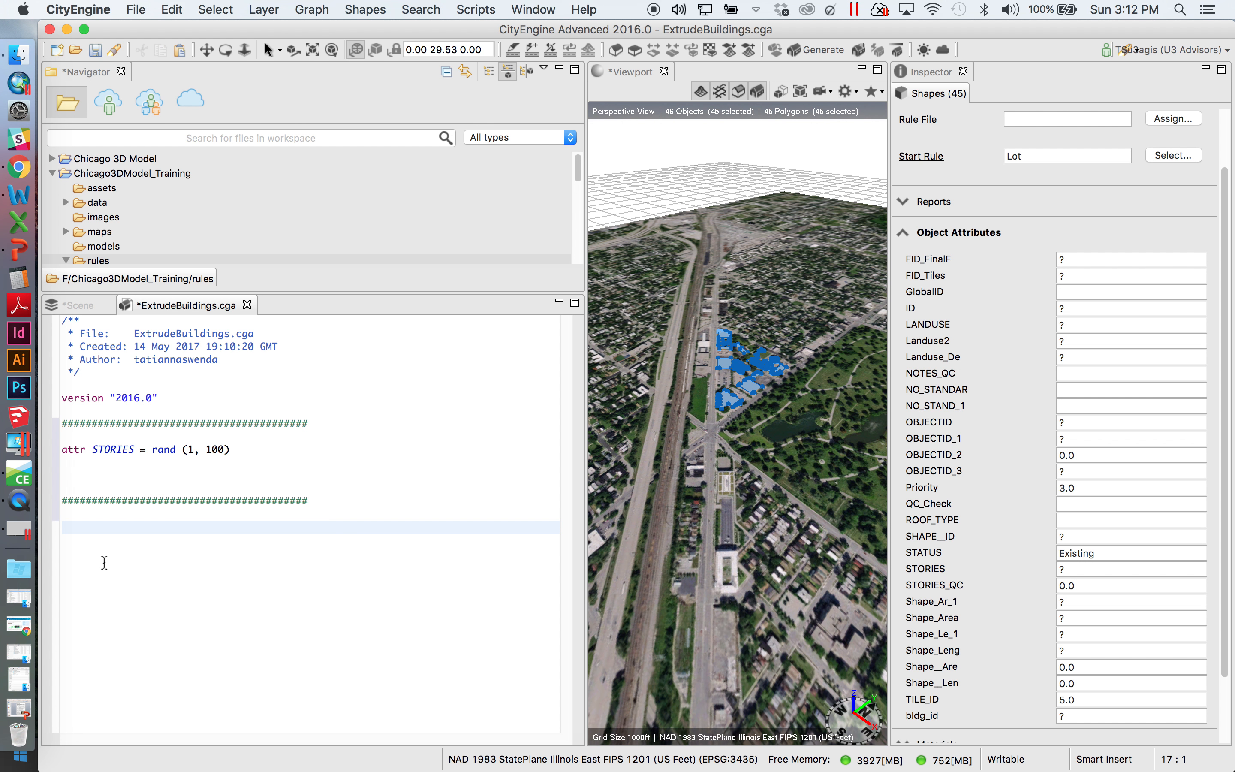
pyautogui.write('Shape -->')
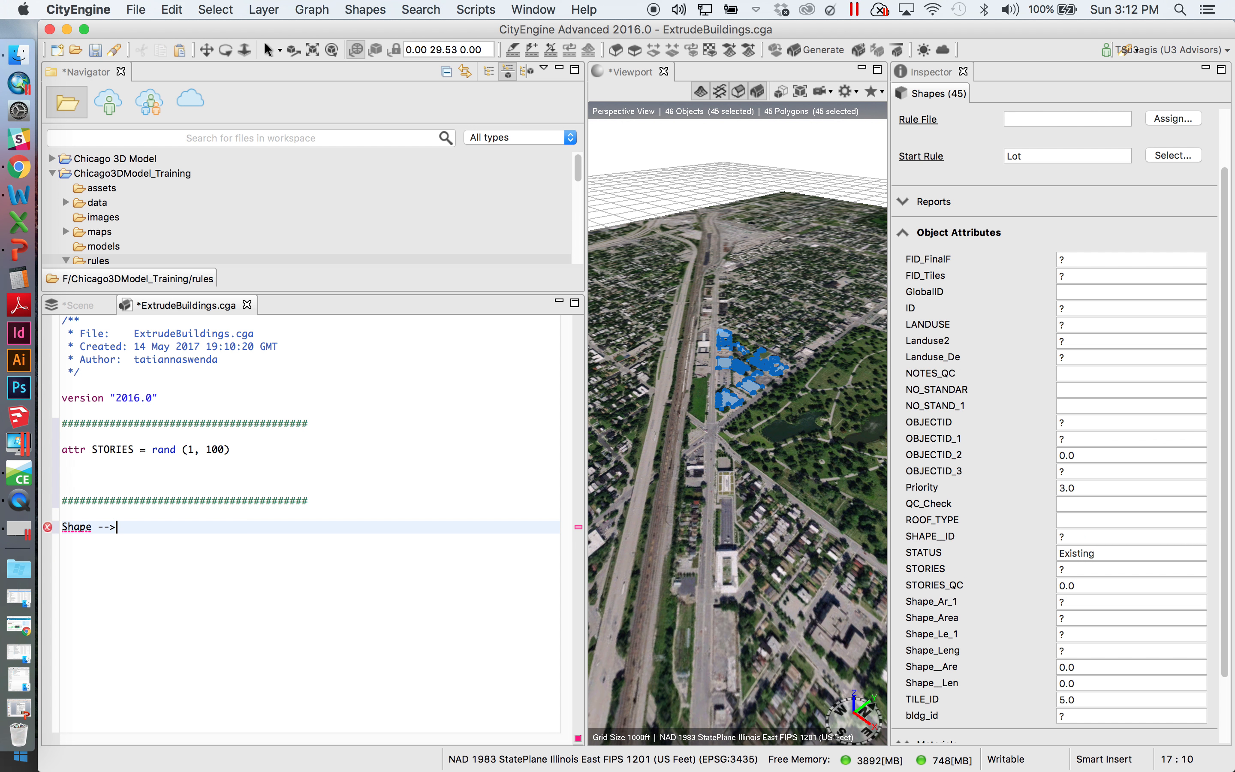
pyautogui.press('Return')
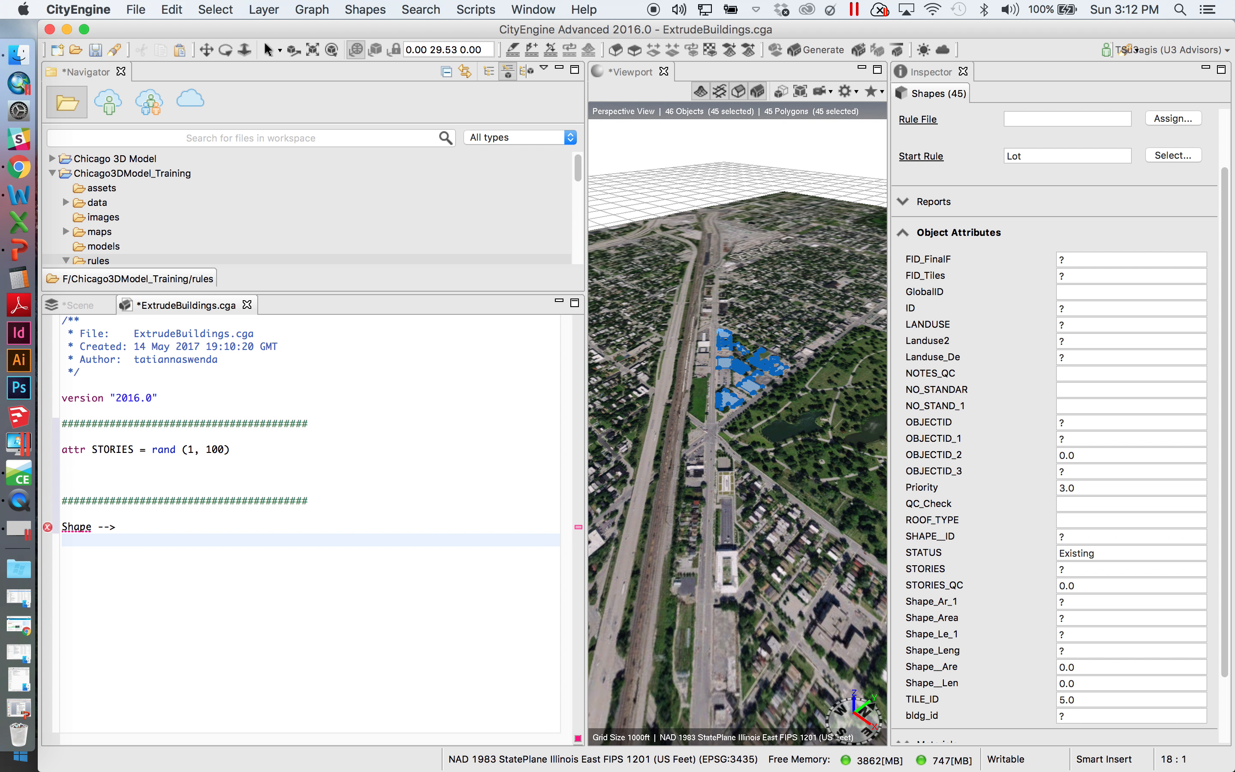
pyautogui.press('Tab')
pyautogui.write('extru')
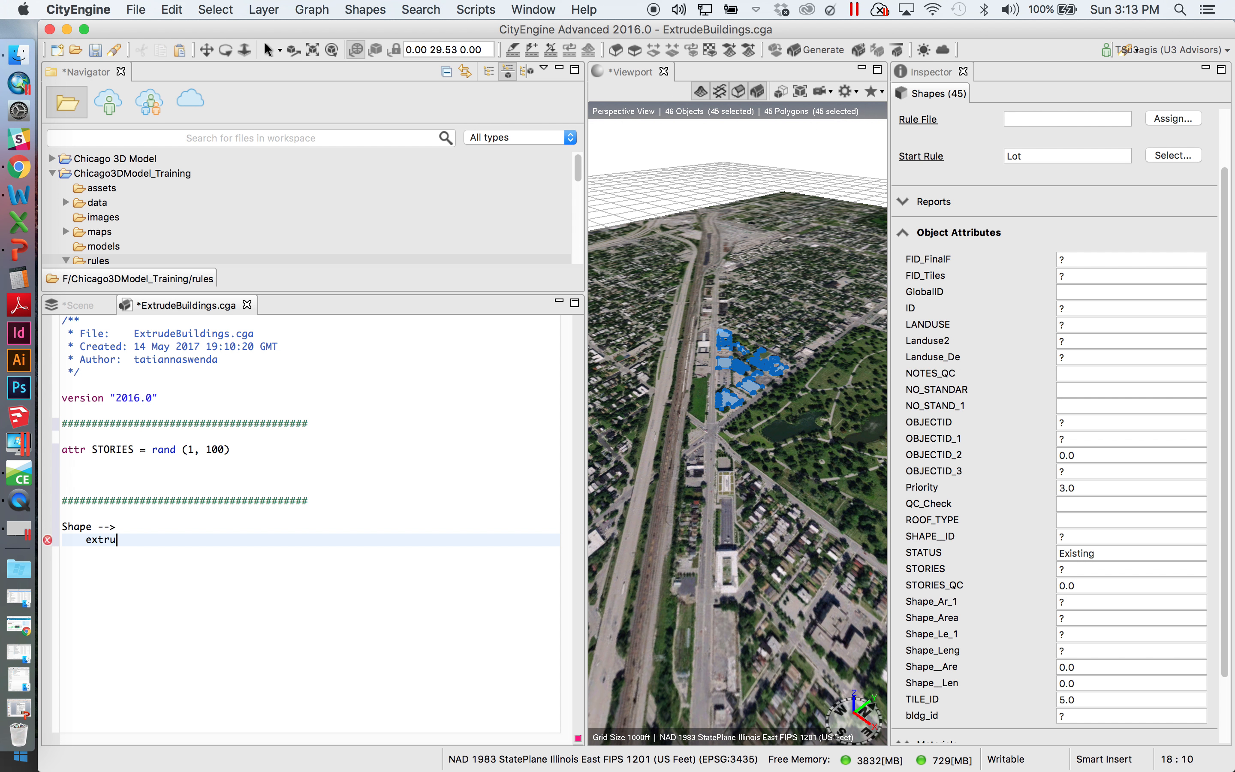
pyautogui.write('de (STO')
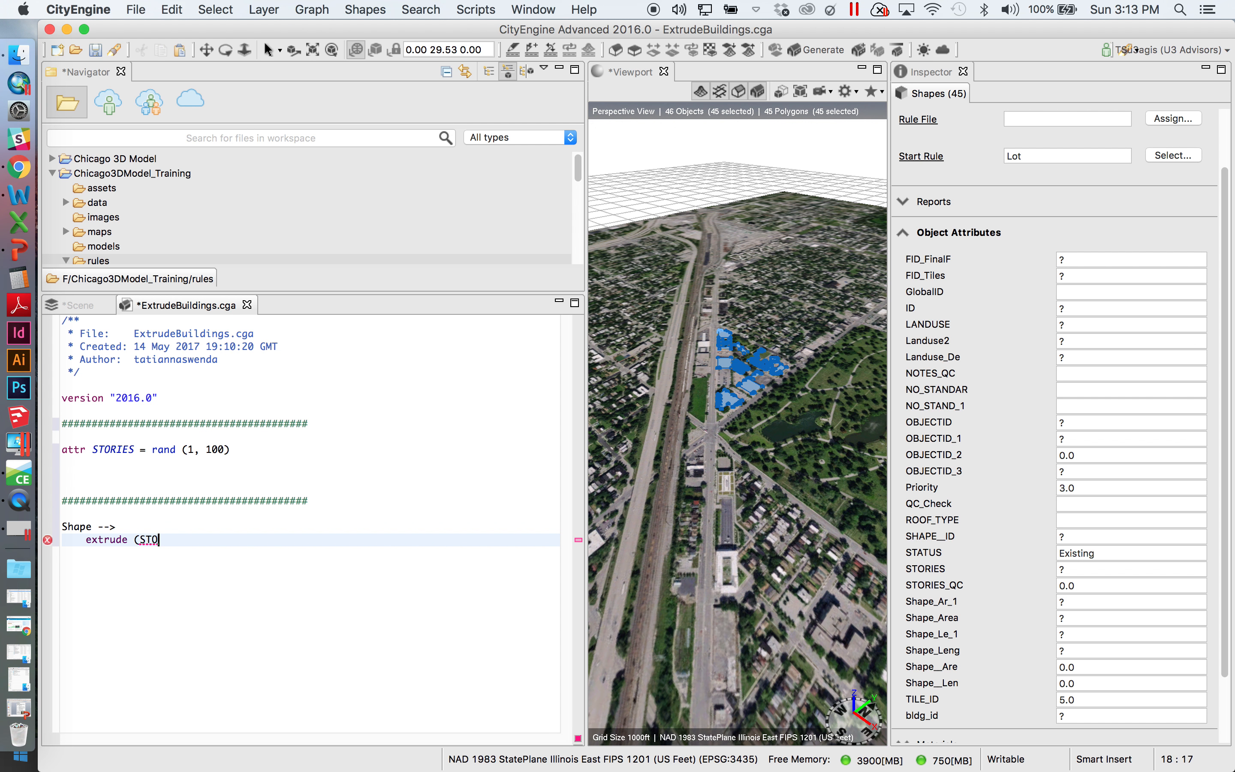
pyautogui.write('RIES')
pyautogui.write('4.3)')
# Step: Insert a multiplication sign between STORIES and 4.3 so the operation reads extrude (STORIES * 4.3), and add a new line below it
pyautogui.press('Left')
pyautogui.press('Left')
pyautogui.press('Left')
pyautogui.press('Left')
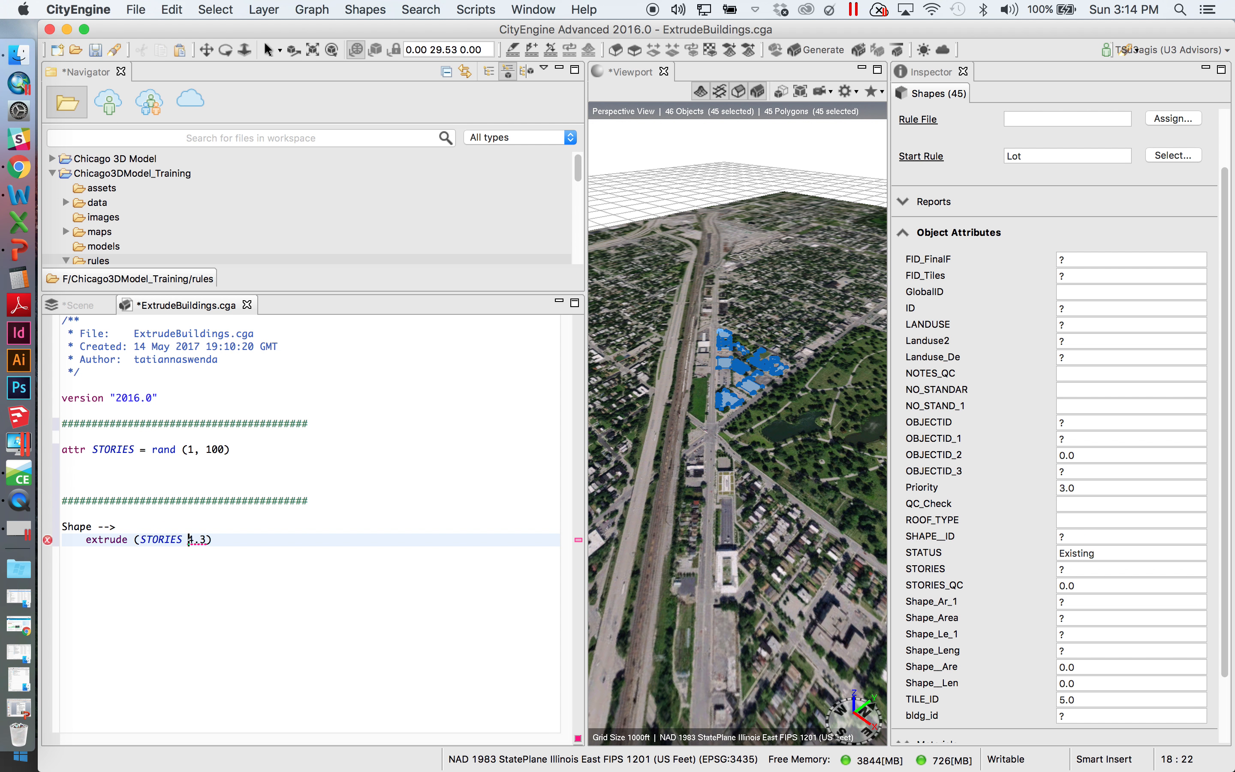
pyautogui.write('*')
pyautogui.press('Return')
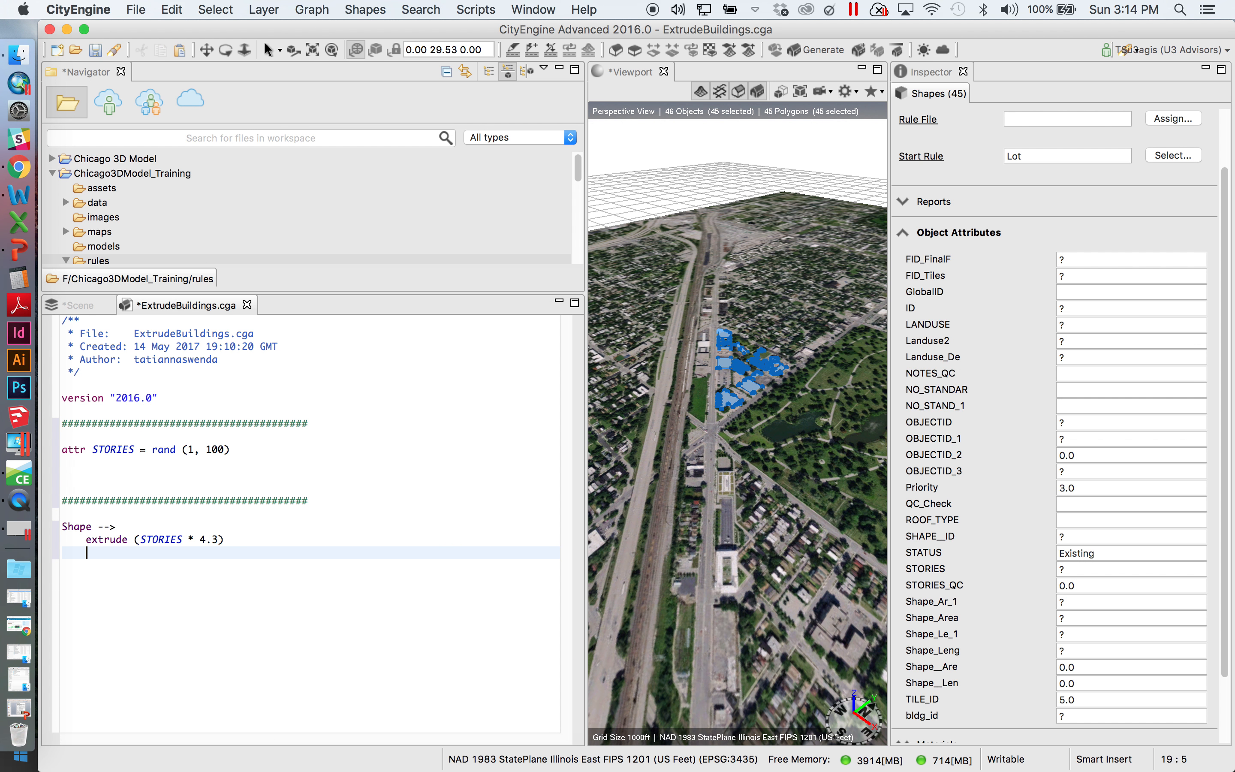
# Step: Add Roof as an indented entry under the extrude operation in the Shape rule, without a trailing period
pyautogui.write('ROOF')
pyautogui.press('BackSpace')
pyautogui.press('BackSpace')
pyautogui.press('BackSpace')
pyautogui.write('oof.')
pyautogui.press('Return')
pyautogui.press('Return')
pyautogui.press('BackSpace')
pyautogui.press('BackSpace')
pyautogui.press('BackSpace')
pyautogui.press('BackSpace')
pyautogui.press('BackSpace')
# Step: Start a separate Roof rule at the line start, one blank line below the Shape rule
pyautogui.press('Return')
pyautogui.press('Return')
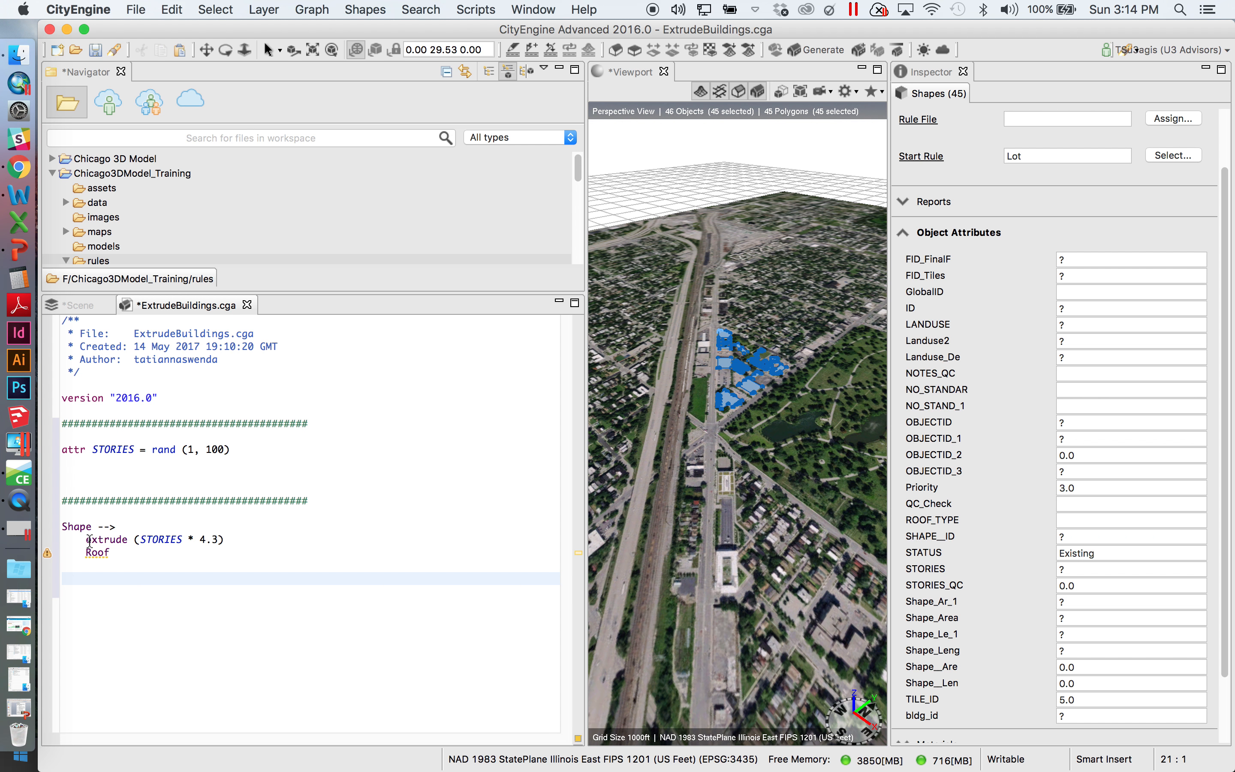
pyautogui.write('Roof')
pyautogui.press('Return')
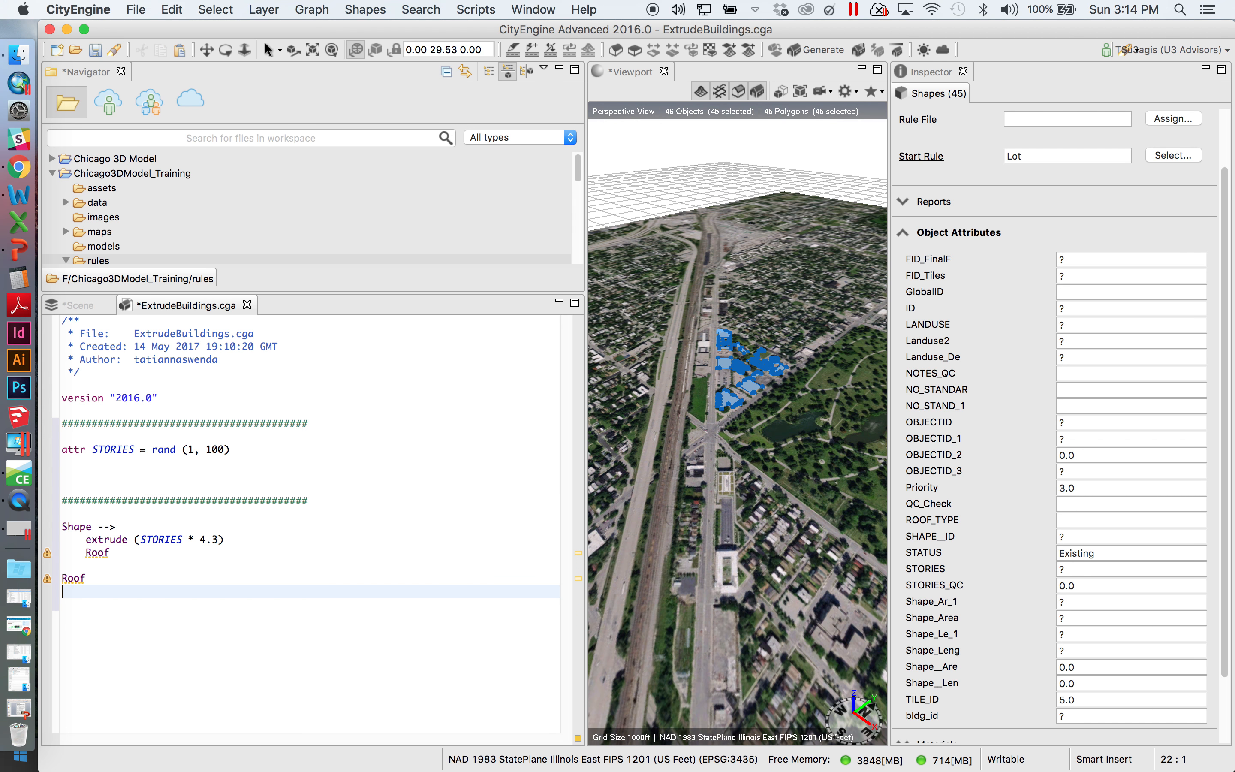